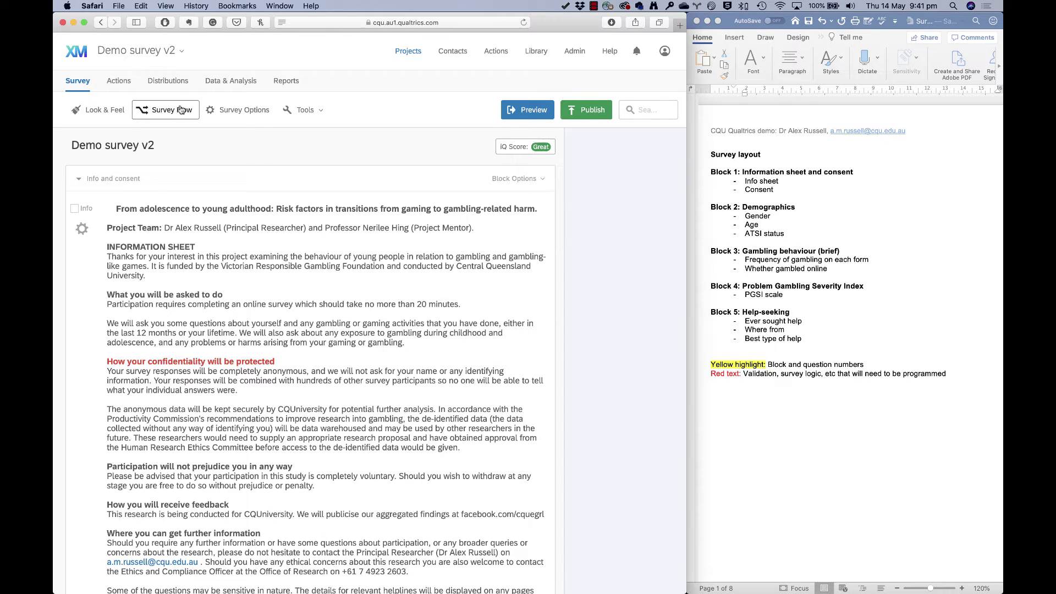
{"action": "left_click", "coordinate": [163, 112]}
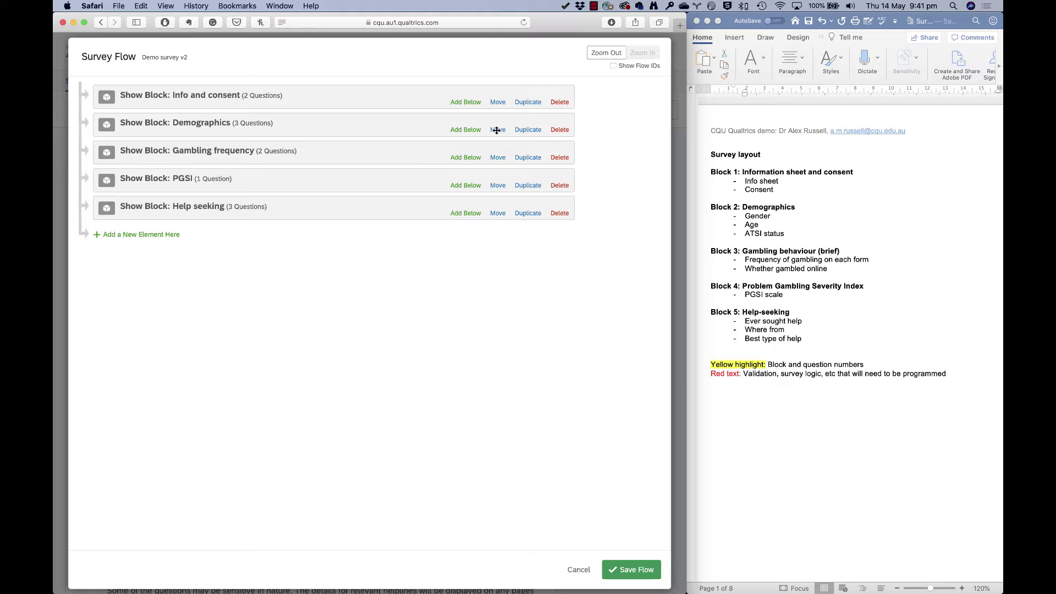
{"action": "mouse_move", "coordinate": [496, 130]}
{"action": "left_mouse_down"}
{"action": "mouse_move", "coordinate": [494, 80]}
{"action": "mouse_move", "coordinate": [497, 130]}
{"action": "left_mouse_up"}
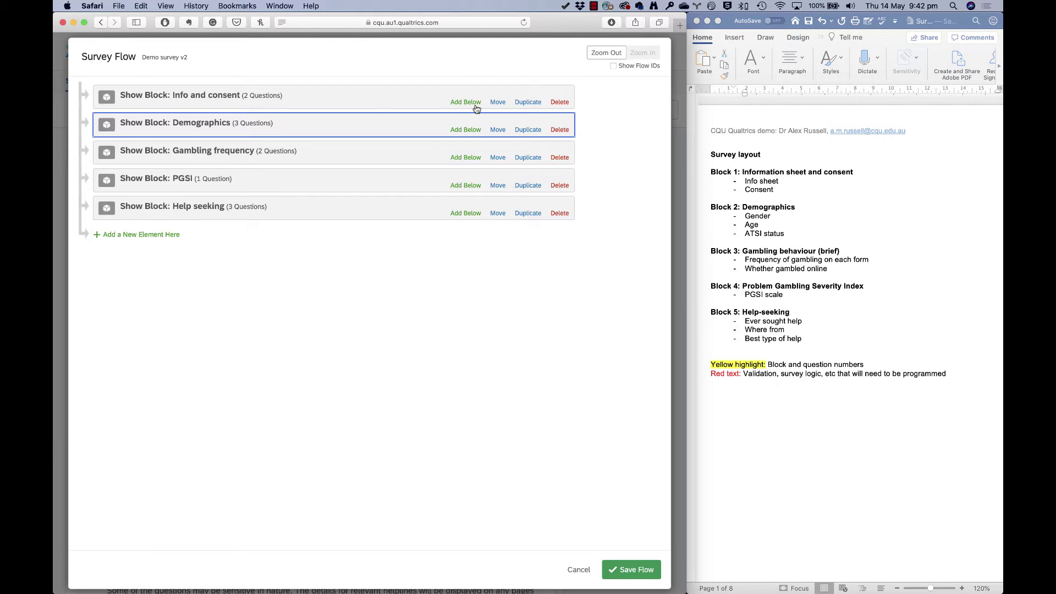
- Select the Info and consent block and bring up the element types to add below it
{"action": "left_click", "coordinate": [373, 101]}
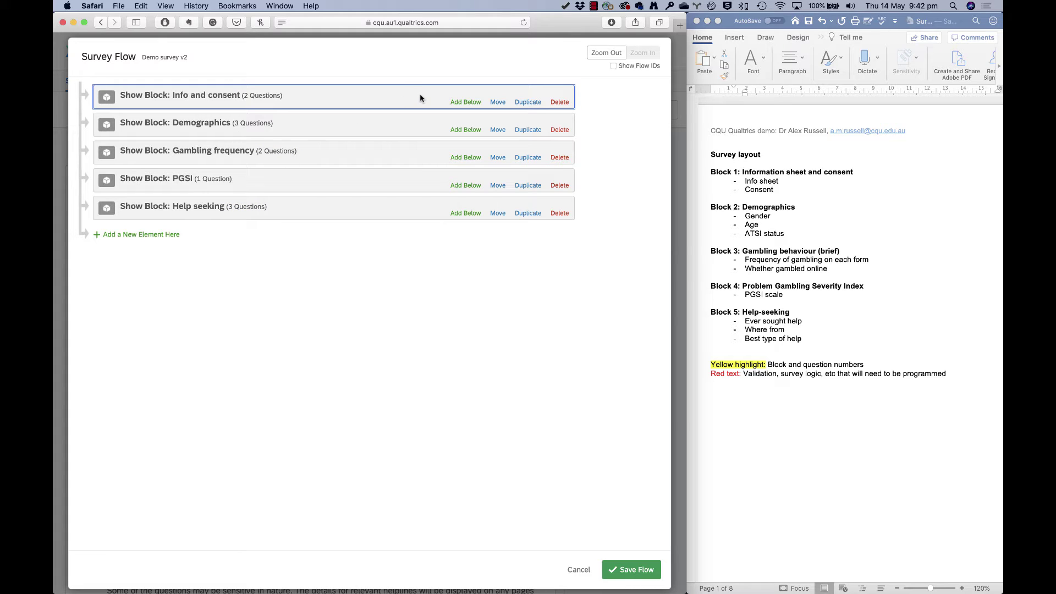
{"action": "left_click", "coordinate": [462, 103]}
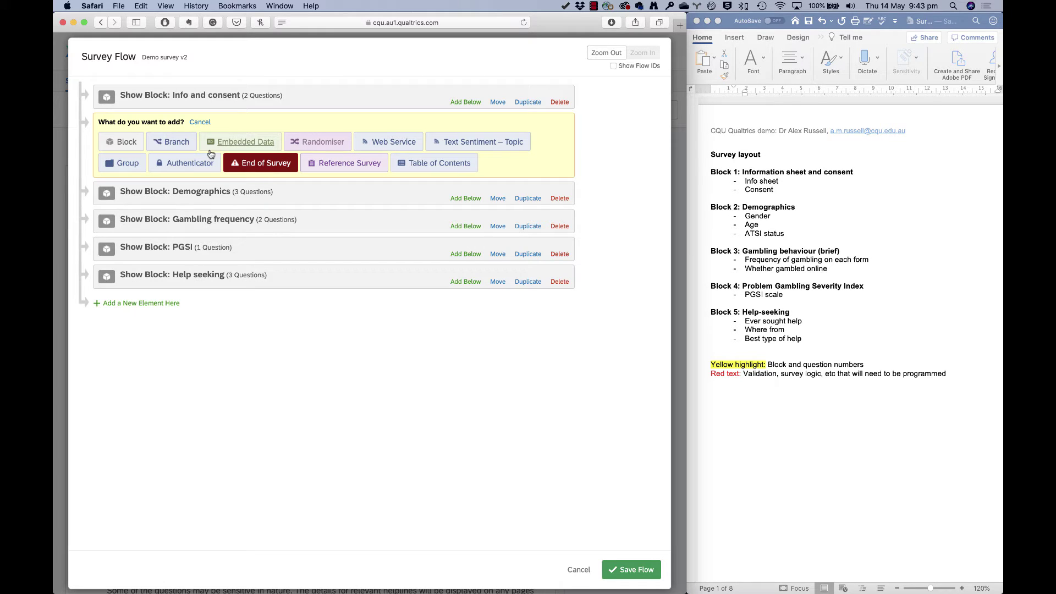
- Insert a branch on Consent 'No, I do NOT consent' Is Selected, containing an End of Survey element
{"action": "left_click", "coordinate": [176, 145]}
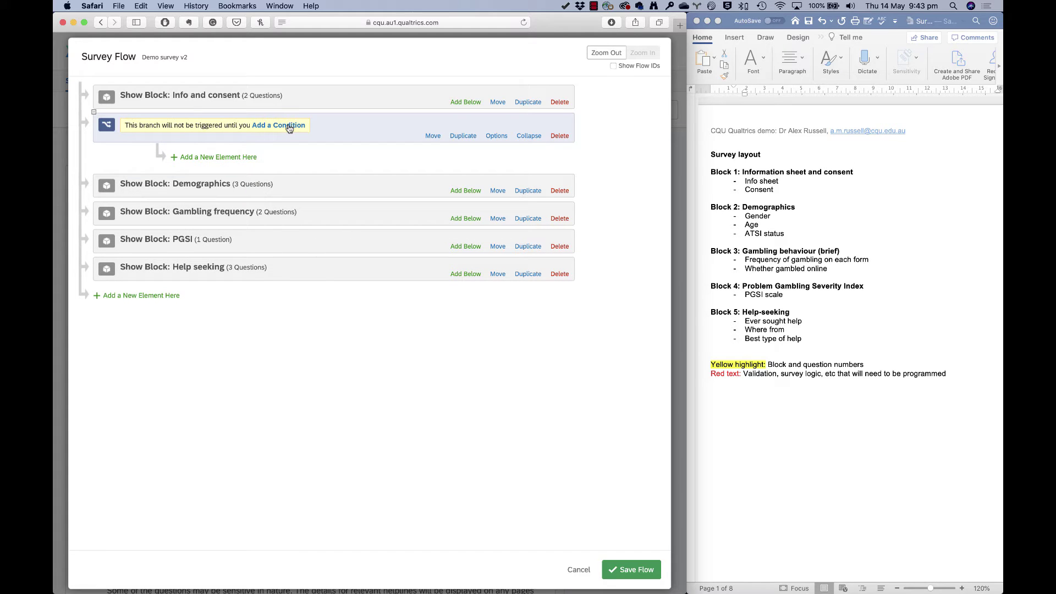
{"action": "left_click", "coordinate": [289, 126]}
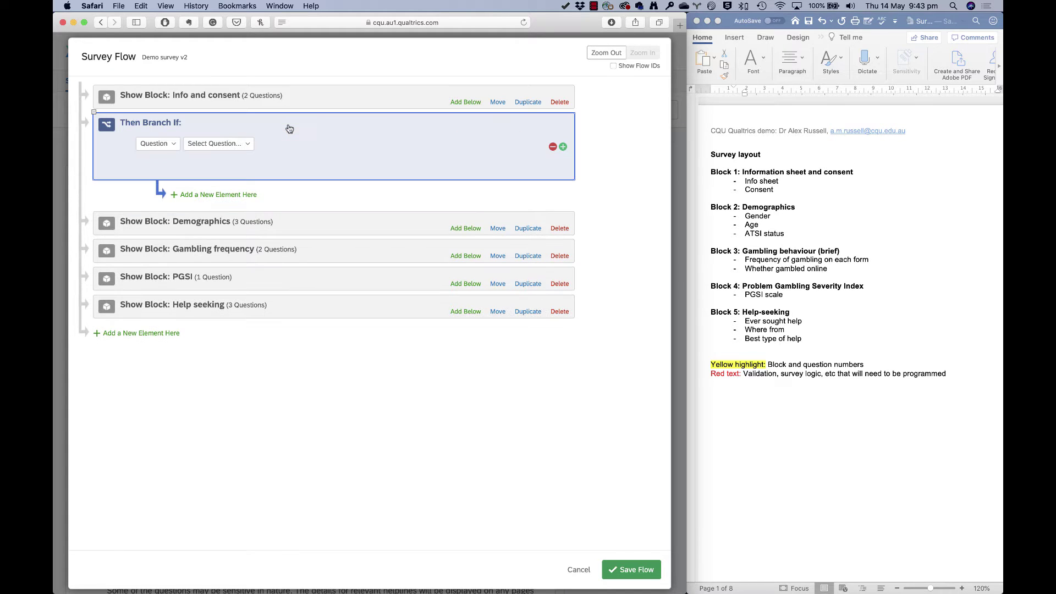
{"action": "left_click", "coordinate": [238, 143]}
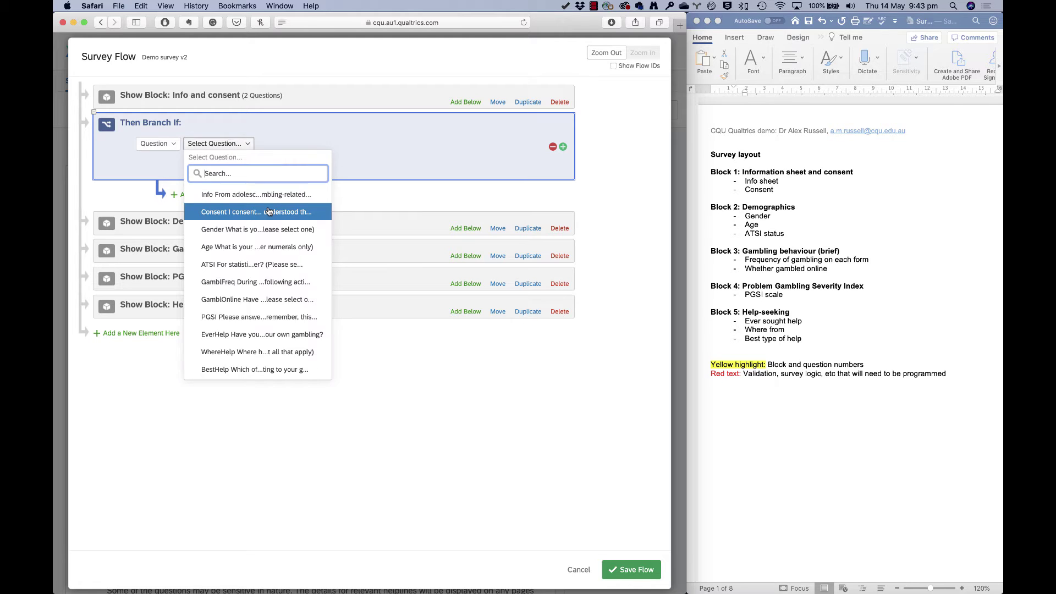
{"action": "left_click", "coordinate": [257, 212]}
{"action": "left_click", "coordinate": [330, 144]}
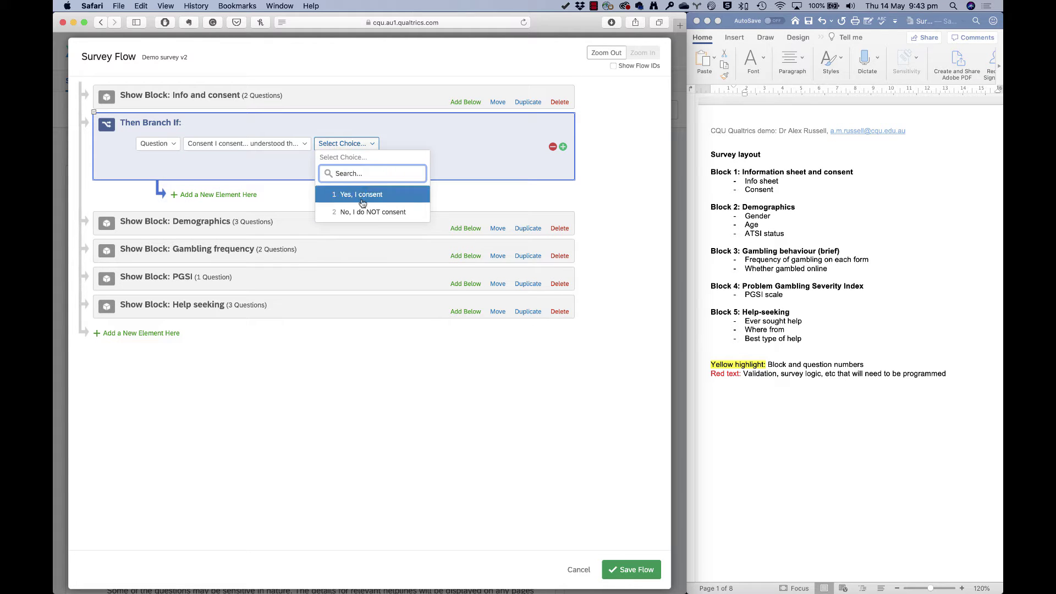
{"action": "left_click", "coordinate": [374, 212]}
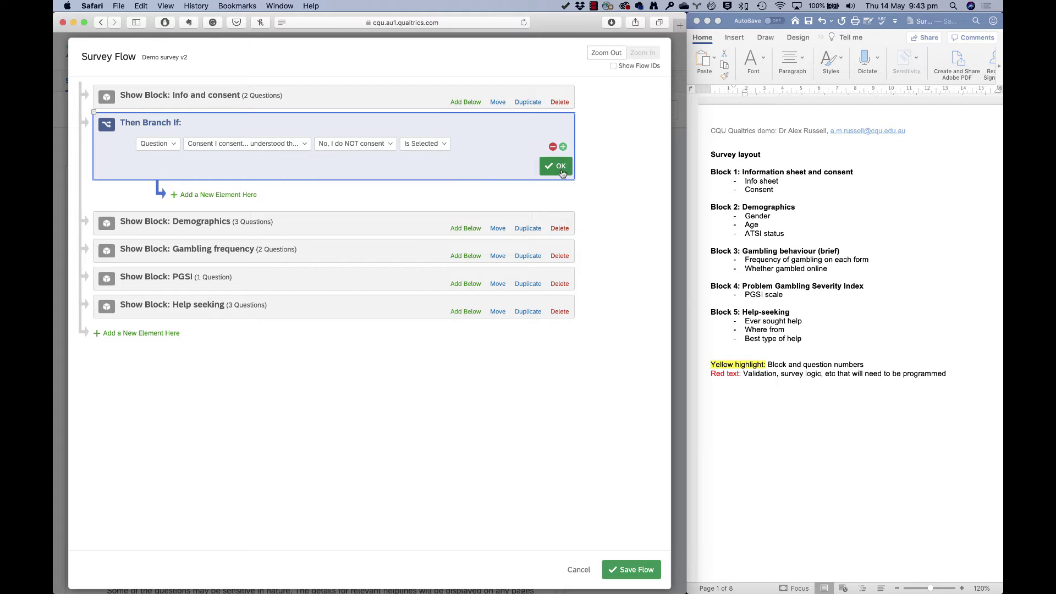
{"action": "left_click", "coordinate": [557, 167]}
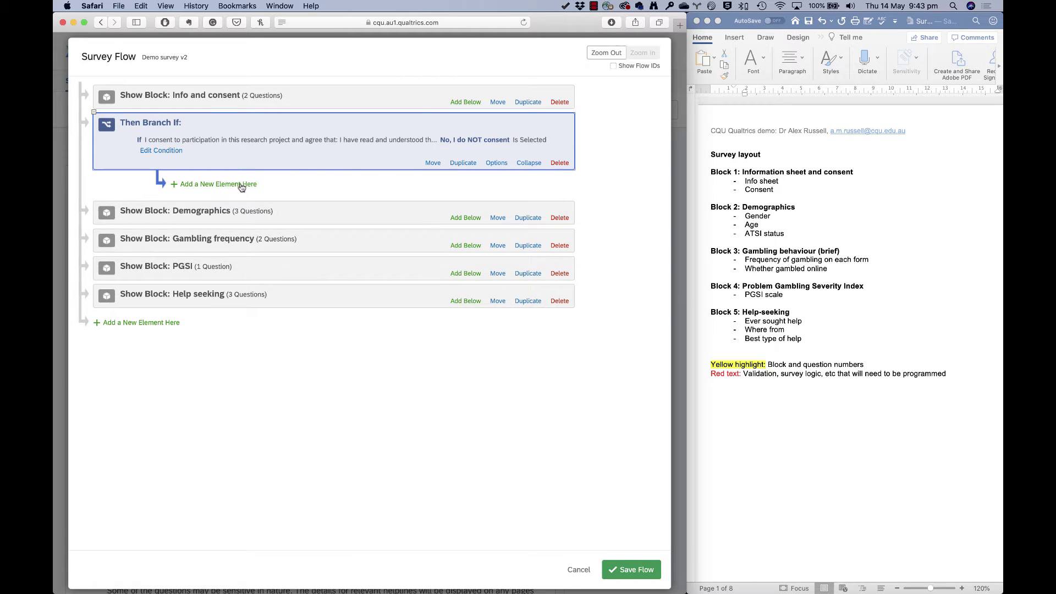
{"action": "left_click", "coordinate": [242, 186]}
{"action": "left_click", "coordinate": [336, 222]}
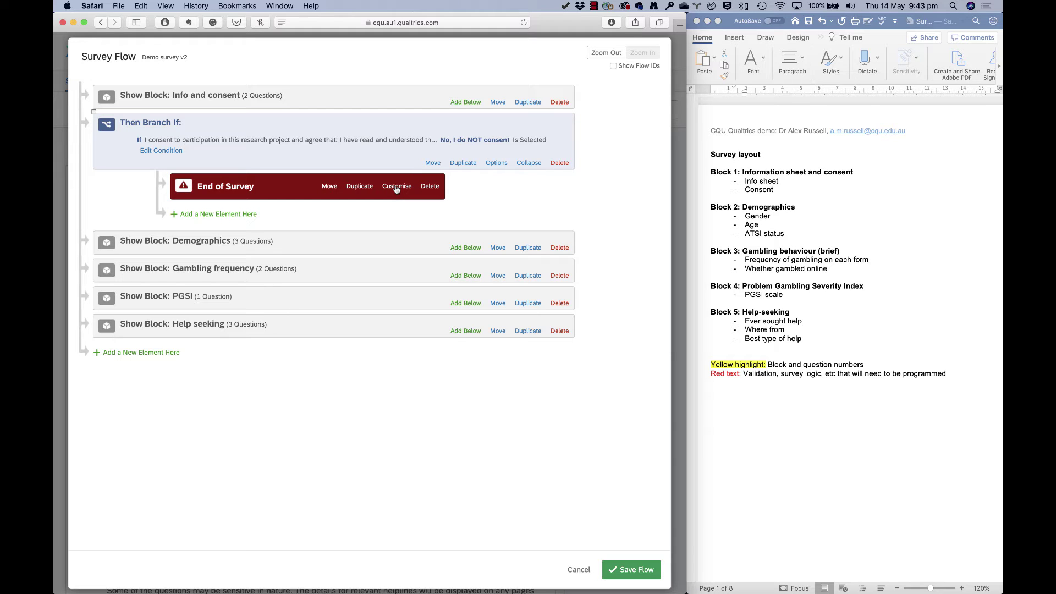
{"action": "left_click", "coordinate": [396, 189]}
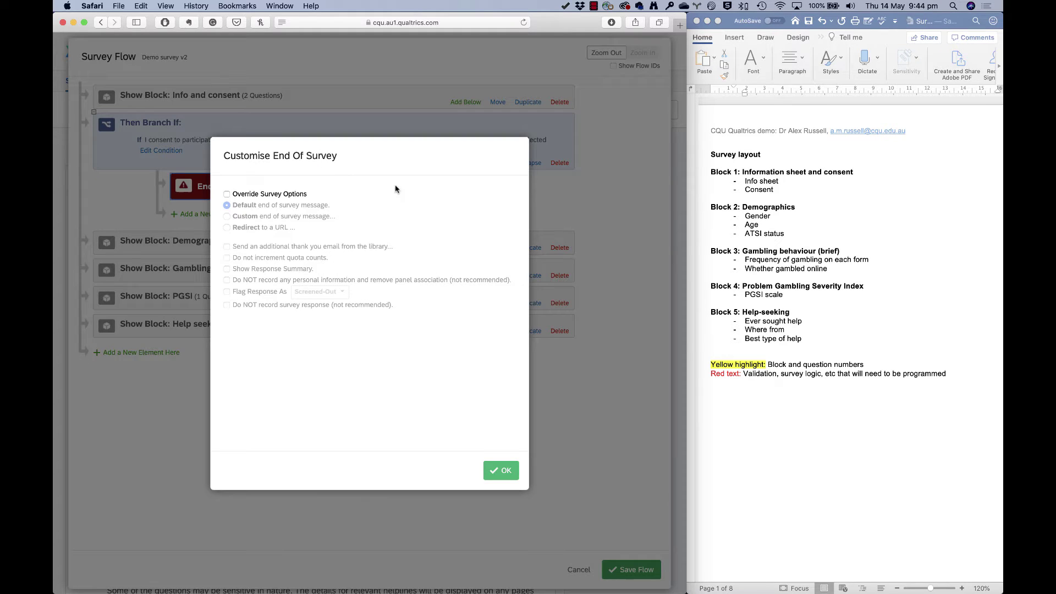
{"action": "left_click", "coordinate": [227, 194]}
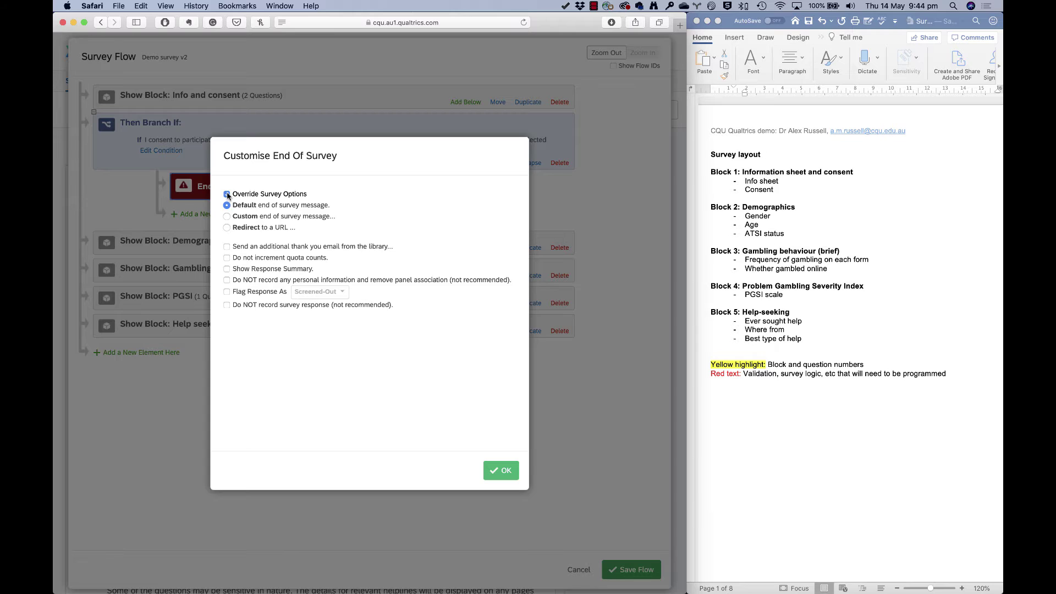
{"action": "left_click", "coordinate": [227, 227]}
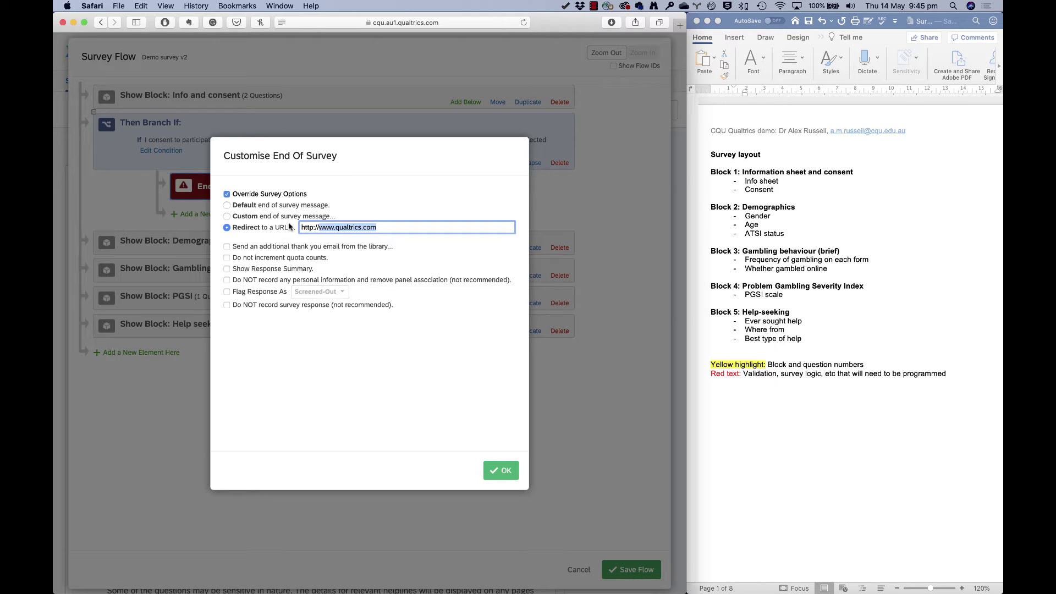
{"action": "left_click", "coordinate": [227, 195]}
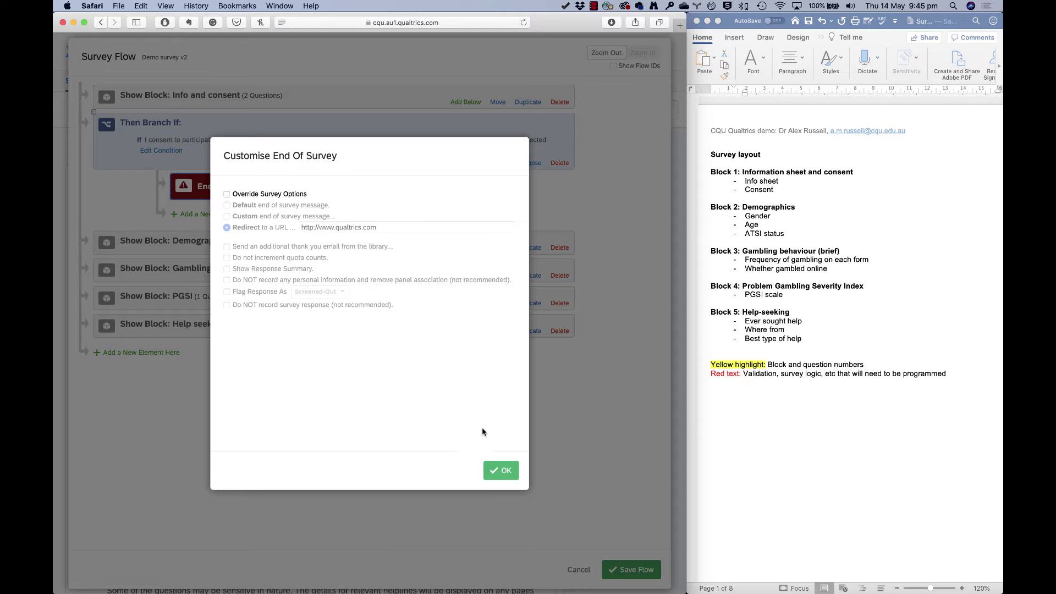
{"action": "left_click", "coordinate": [500, 470]}
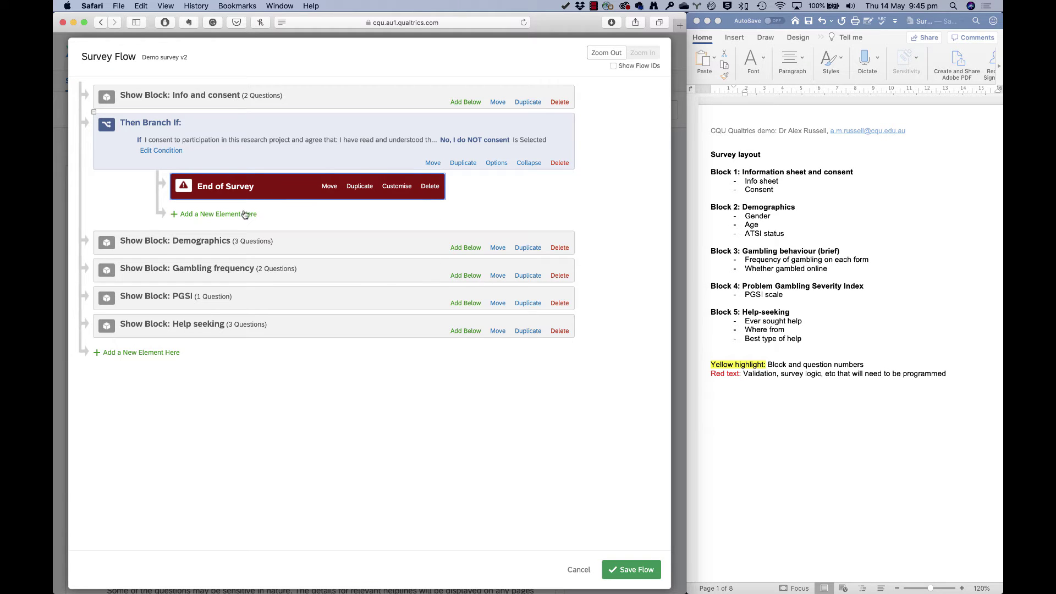
- Add a Set Embedded Data element with field gc to the consent branch, above End of Survey
{"action": "left_click", "coordinate": [241, 216]}
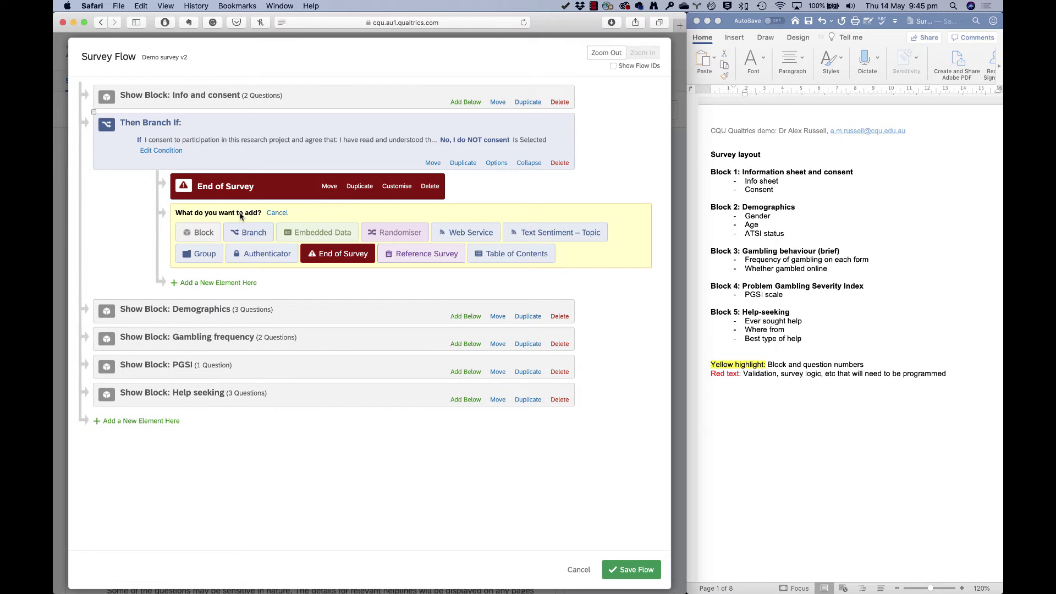
{"action": "left_click", "coordinate": [320, 234]}
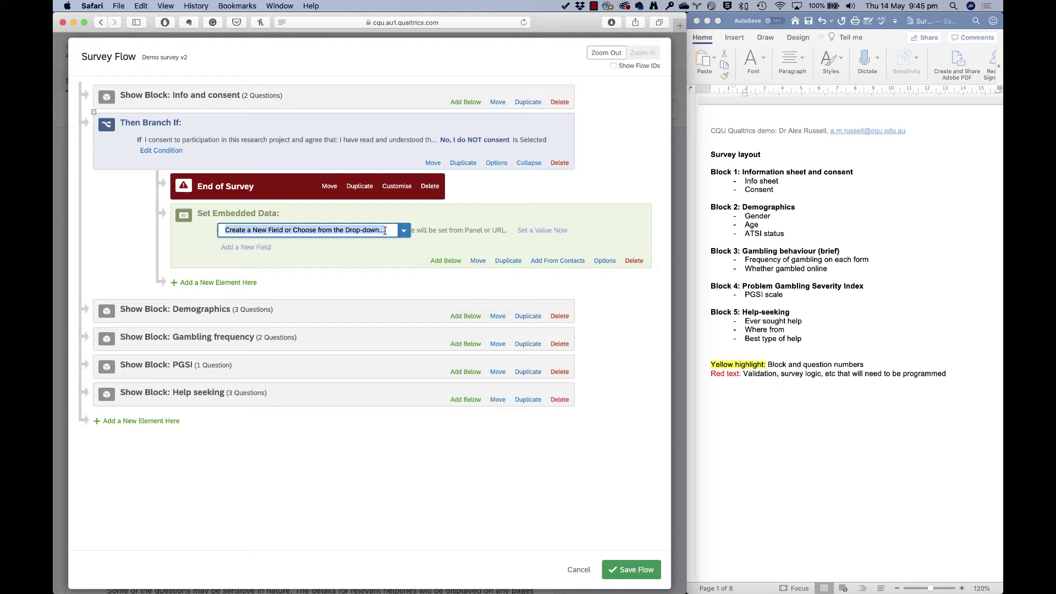
{"action": "type", "text": "gc"}
{"action": "key", "text": "Return"}
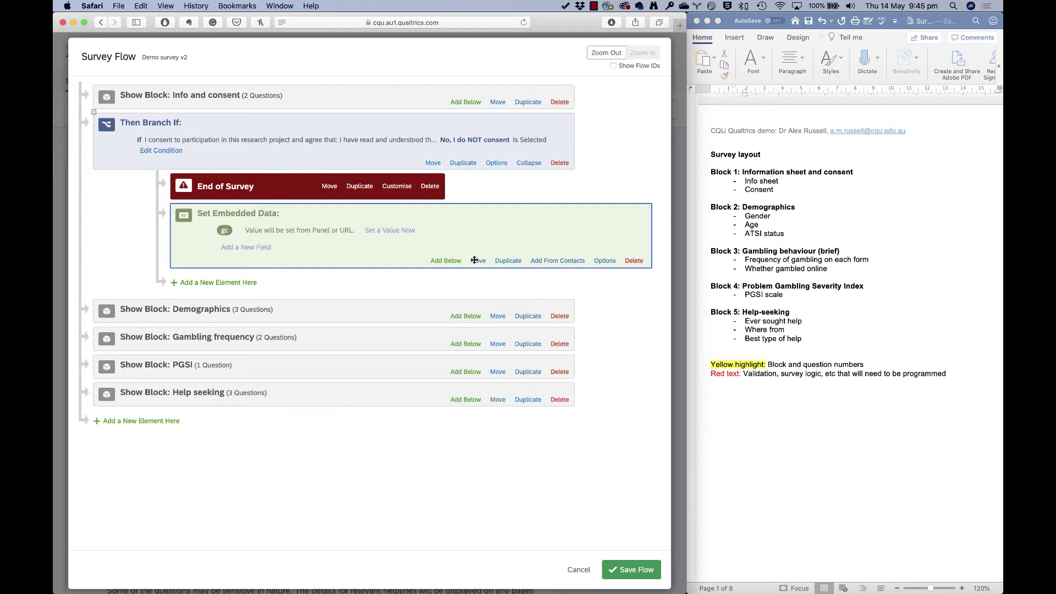
{"action": "left_click_drag", "start_coordinate": [478, 260], "coordinate": [429, 172]}
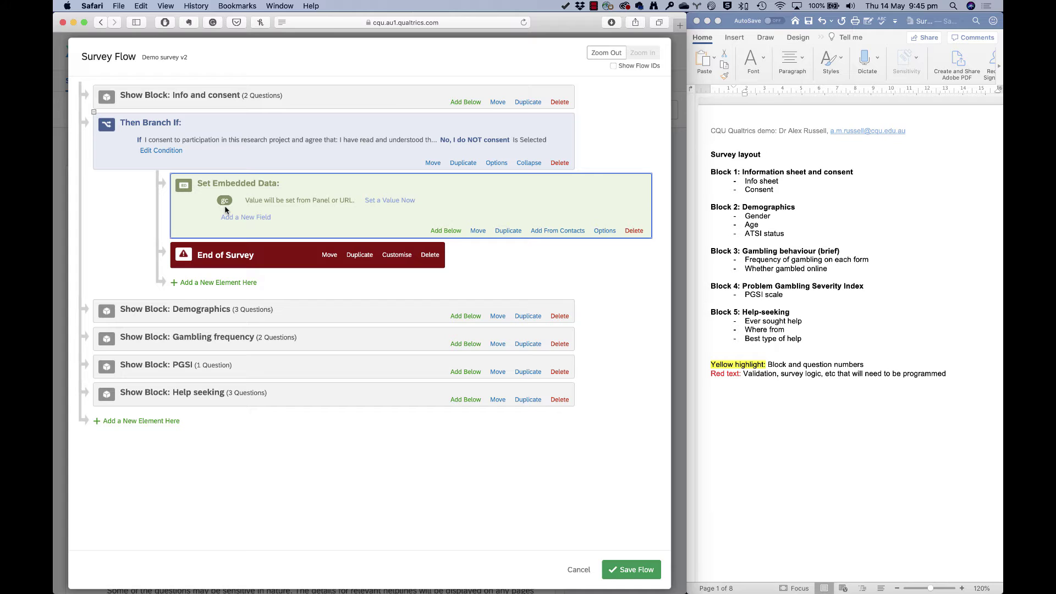
- Add an embedded data element after Help seeking at the flow's end setting gc to 1
{"action": "left_click", "coordinate": [154, 420]}
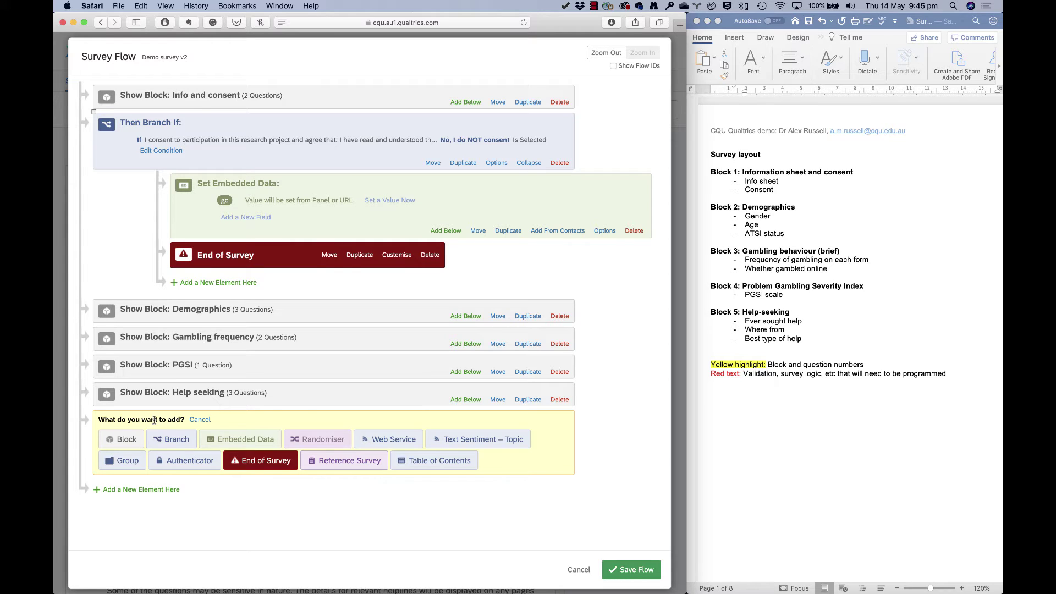
{"action": "left_click", "coordinate": [220, 441]}
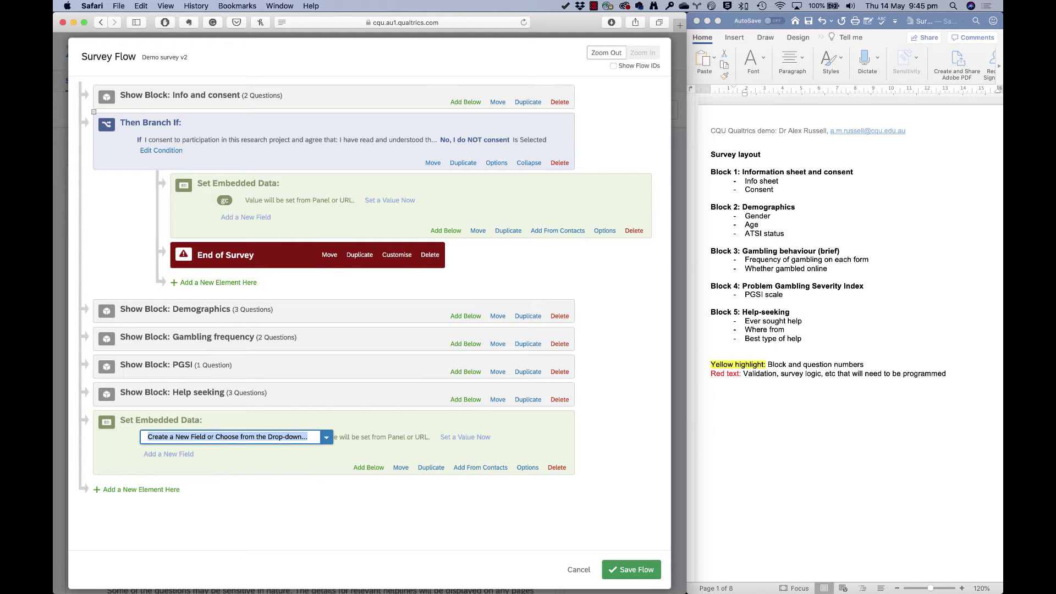
{"action": "type", "text": "gc"}
{"action": "key", "text": "Return"}
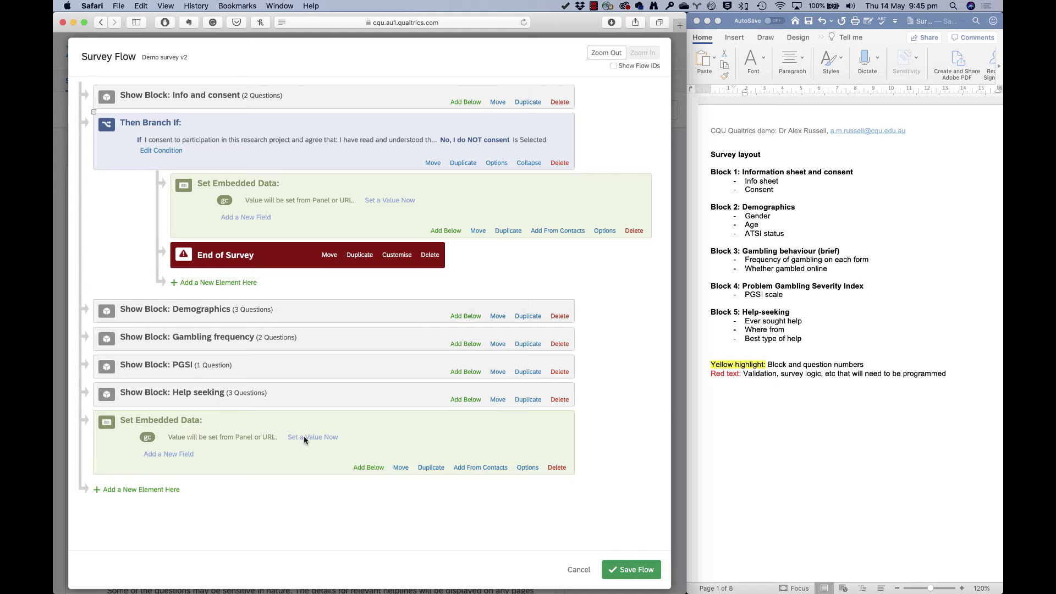
{"action": "left_click", "coordinate": [302, 438]}
{"action": "type", "text": "1"}
{"action": "key", "text": "Return"}
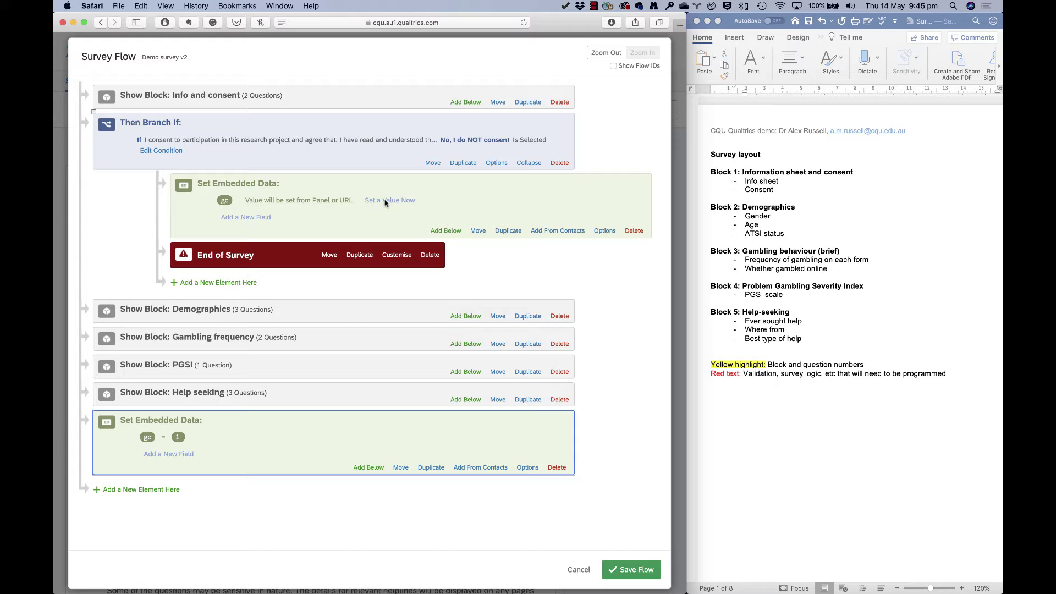
- In the no-consent branch, set gc to 2 and add a term field with value 'No consent'
{"action": "left_click", "coordinate": [385, 201]}
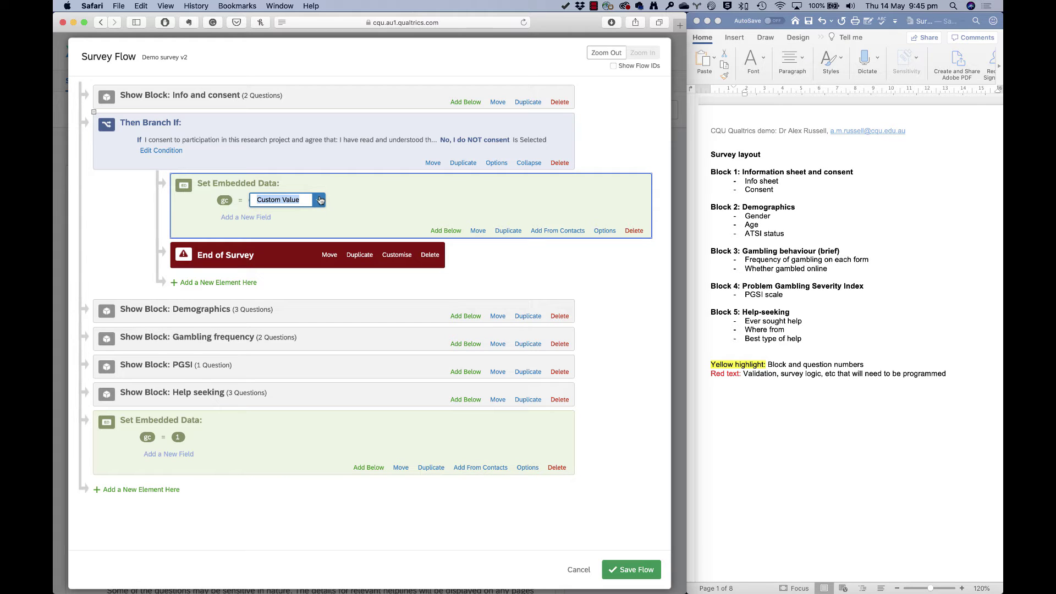
{"action": "type", "text": "2"}
{"action": "key", "text": "Return"}
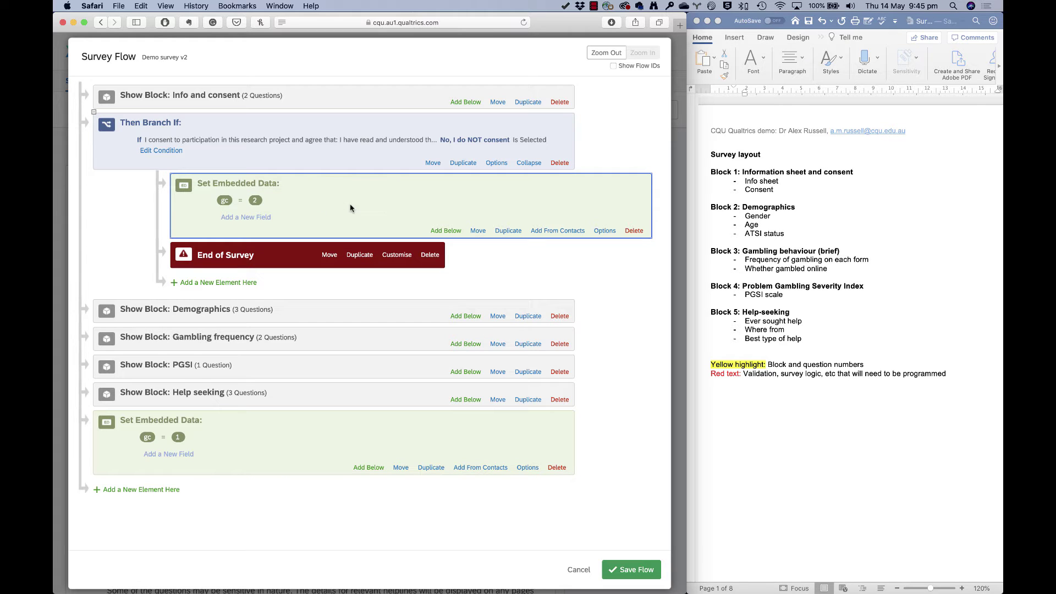
{"action": "left_click", "coordinate": [249, 218]}
{"action": "type", "text": "term"}
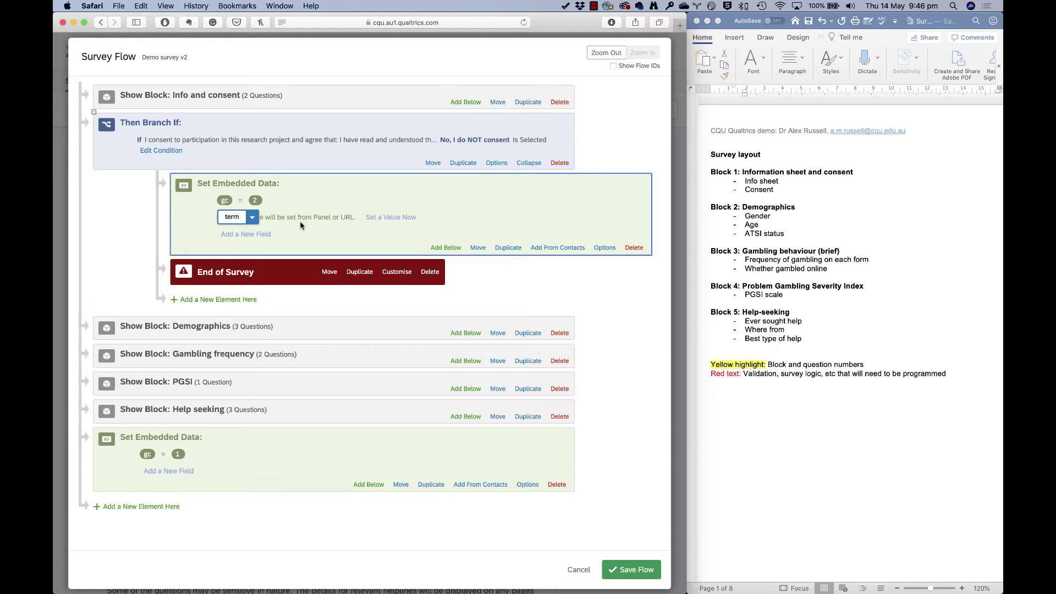
{"action": "key", "text": "Return"}
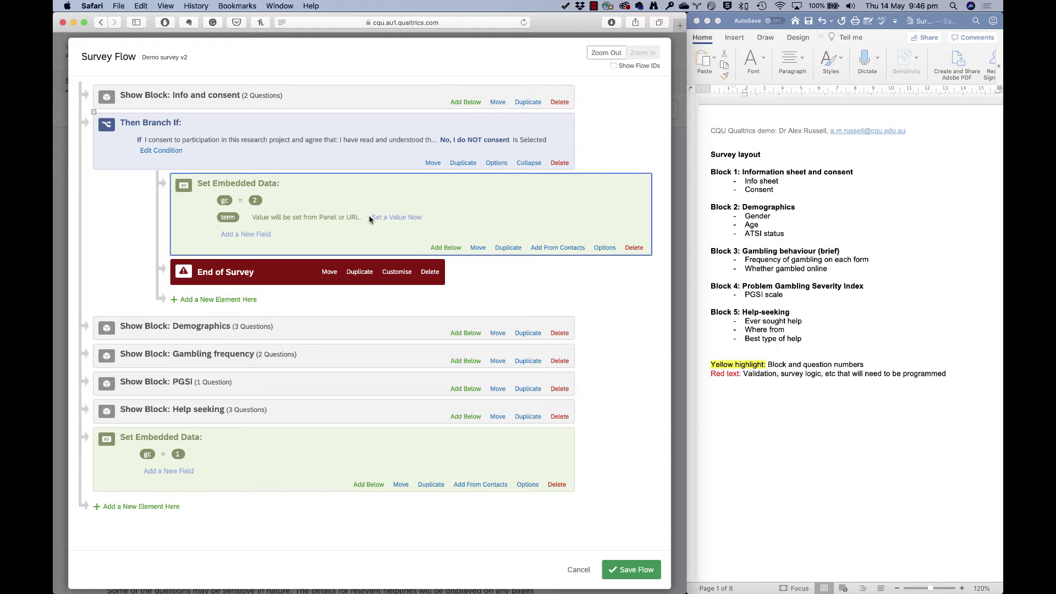
{"action": "left_click", "coordinate": [385, 218]}
{"action": "type", "text": "No consent"}
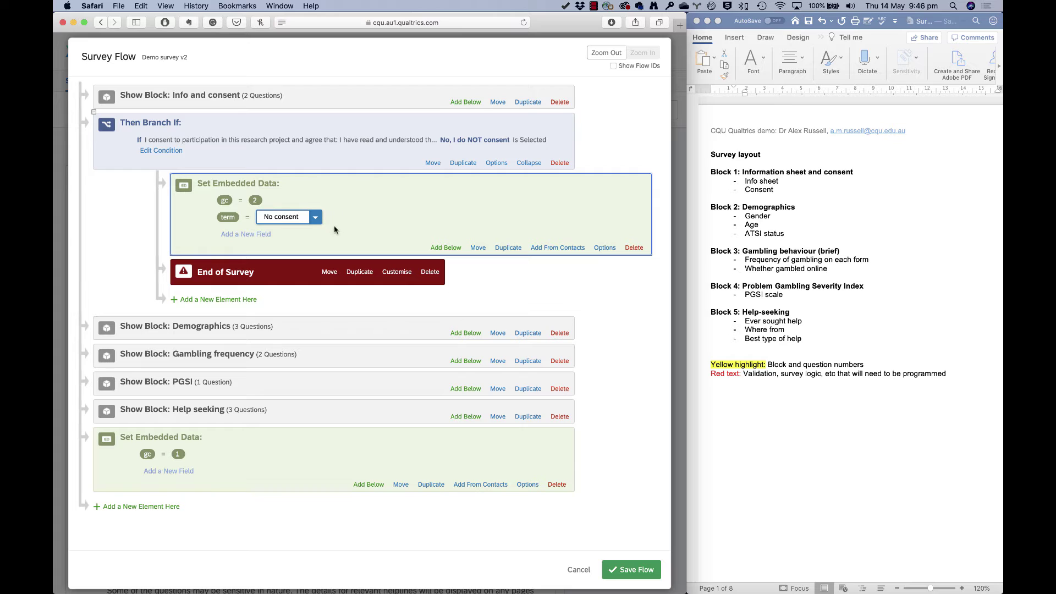
{"action": "key", "text": "Return"}
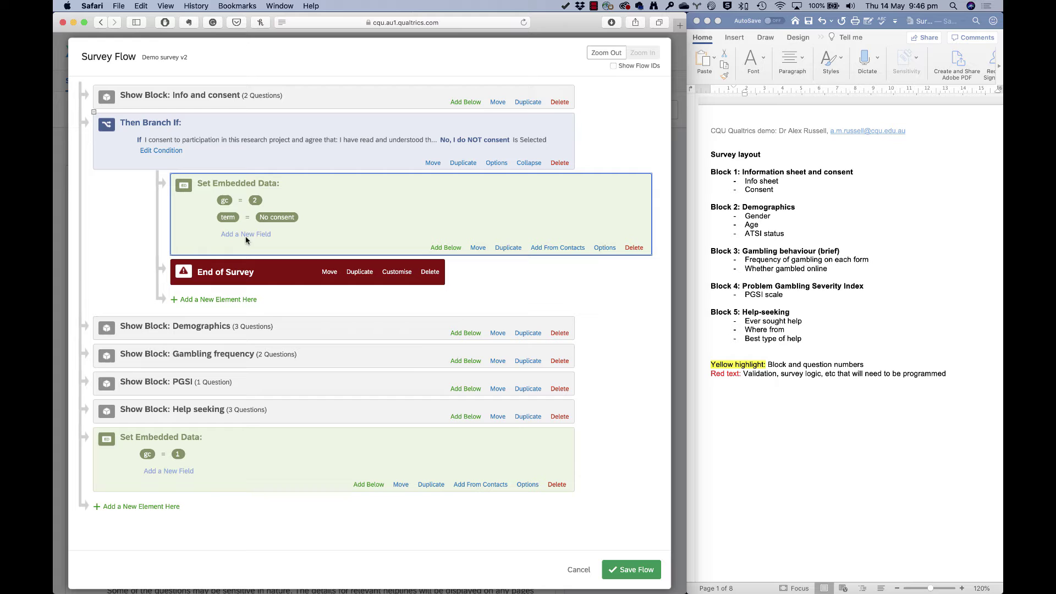
- Add an embedded data element below Gambling frequency setting Gambler to 1
{"action": "left_click", "coordinate": [463, 362]}
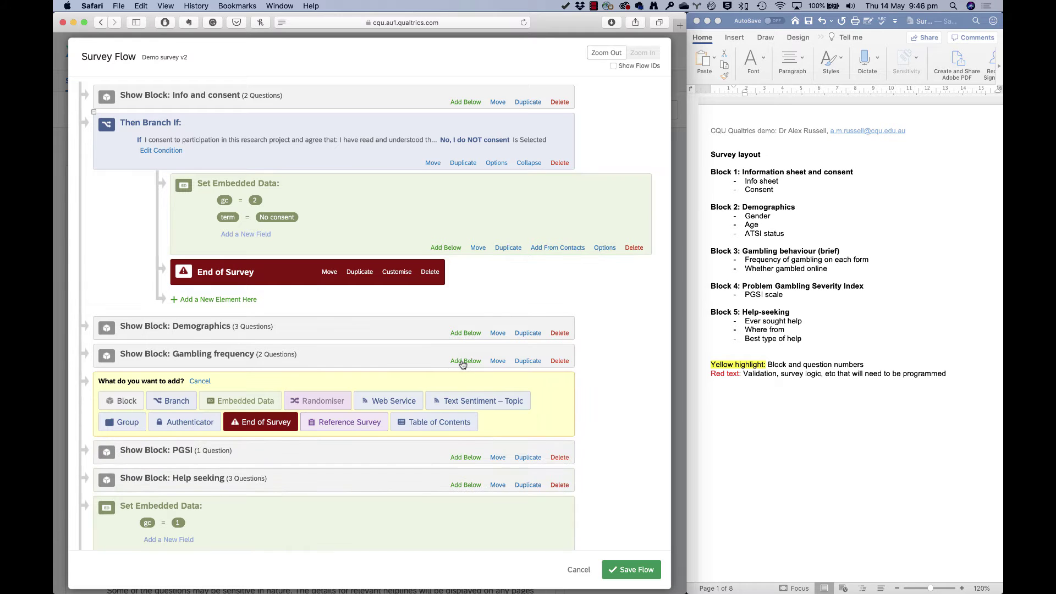
{"action": "left_click", "coordinate": [245, 401]}
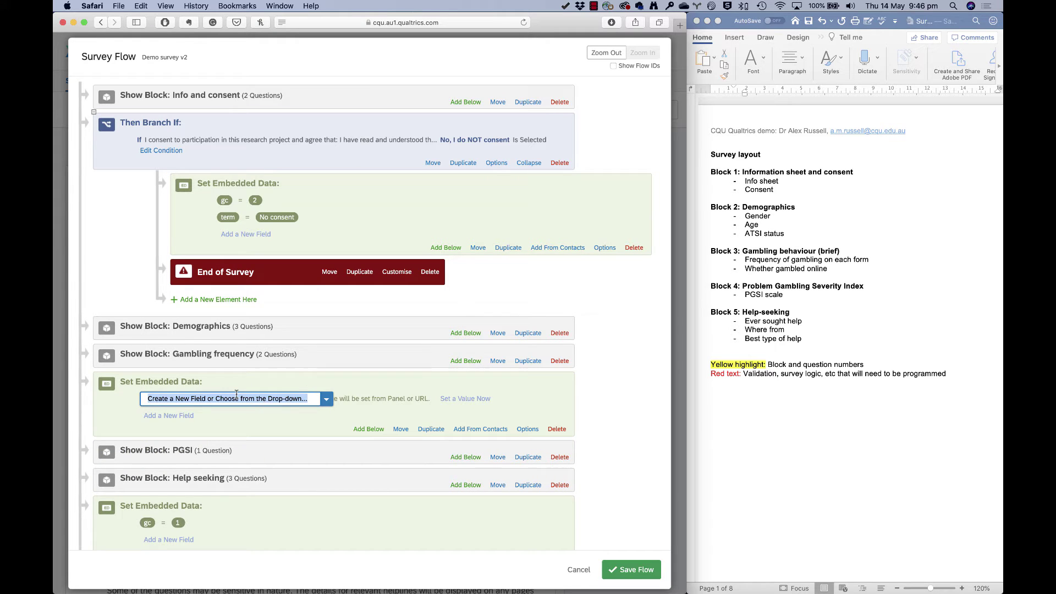
{"action": "type", "text": "Gambler"}
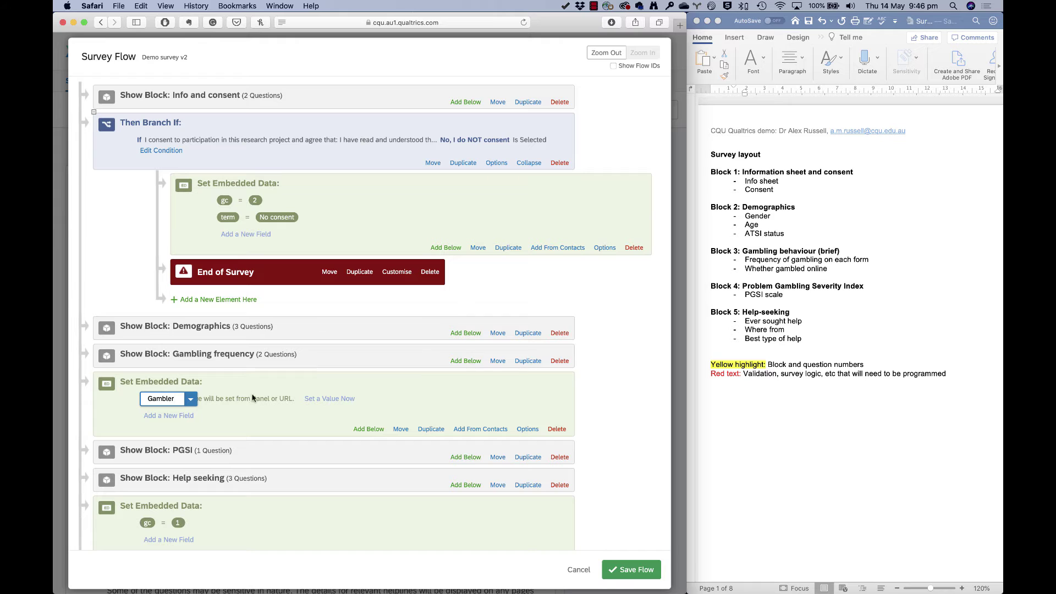
{"action": "left_click", "coordinate": [328, 399]}
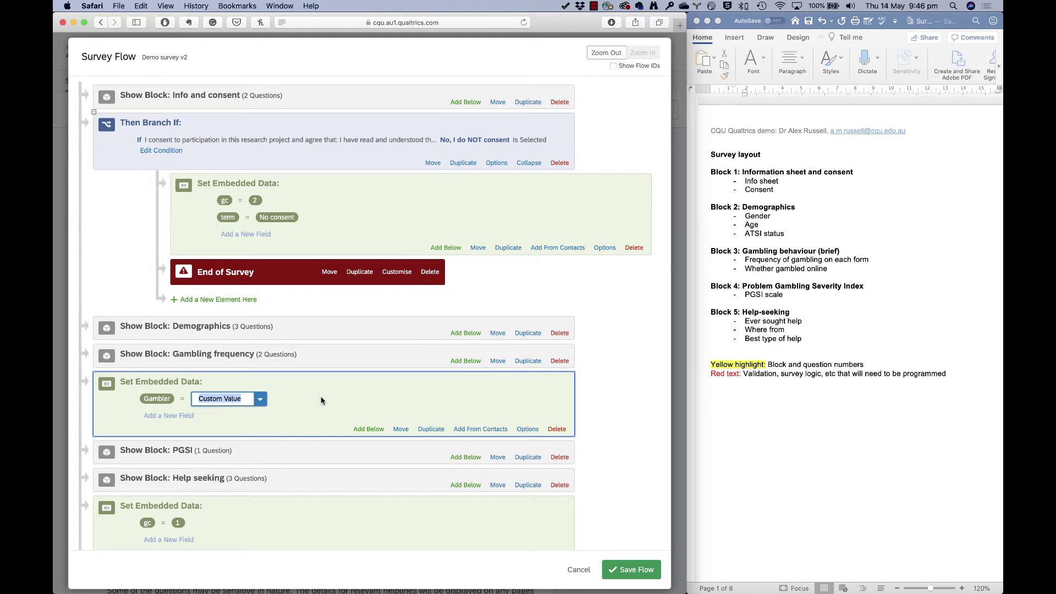
{"action": "type", "text": "1"}
{"action": "left_click", "coordinate": [367, 400]}
- Add a branch on GamblFreq 'Never in the last 12 months (Count)' less than 8 and move Gambler into it
{"action": "left_click", "coordinate": [466, 362]}
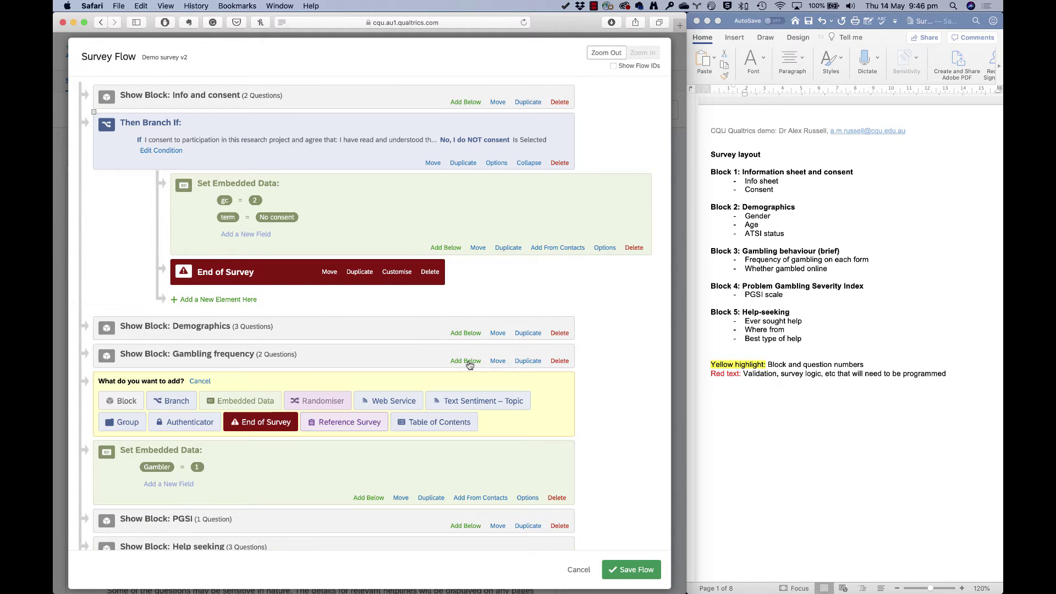
{"action": "left_click", "coordinate": [176, 402]}
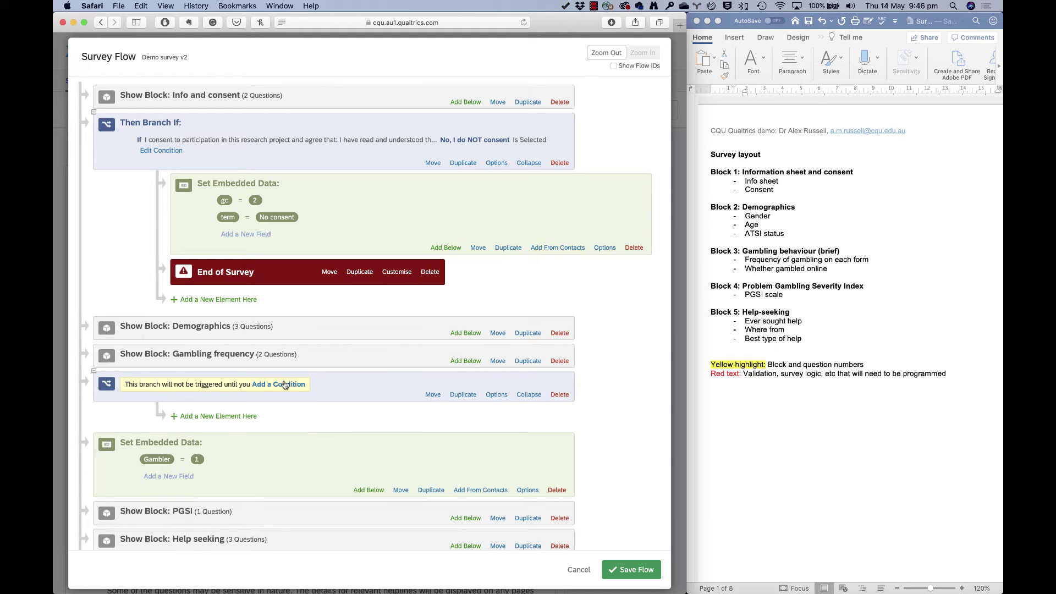
{"action": "left_click", "coordinate": [285, 385]}
{"action": "left_click", "coordinate": [233, 402]}
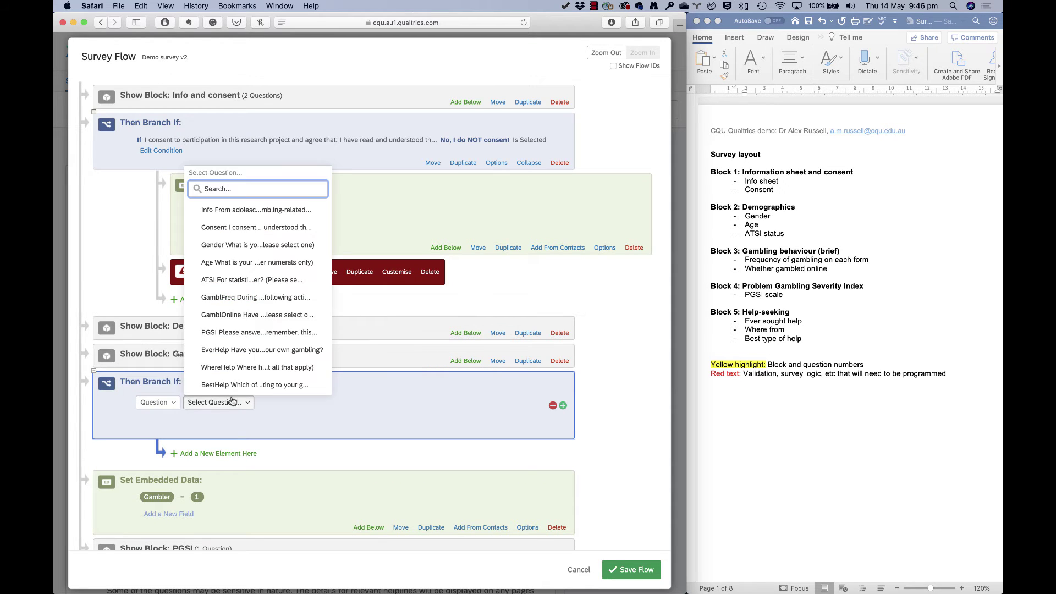
{"action": "left_click", "coordinate": [256, 298]}
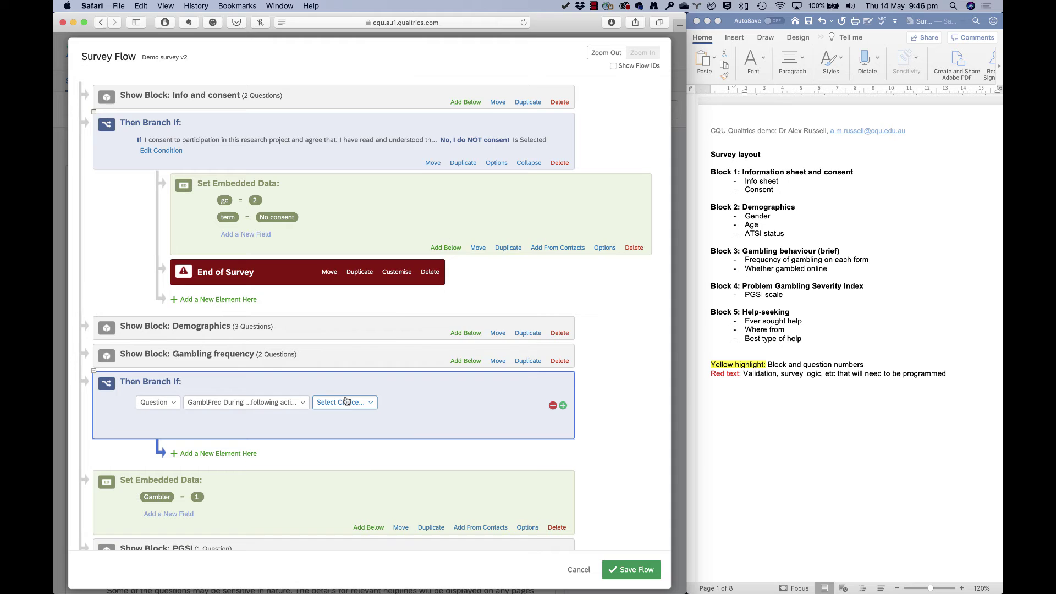
{"action": "left_click", "coordinate": [346, 402]}
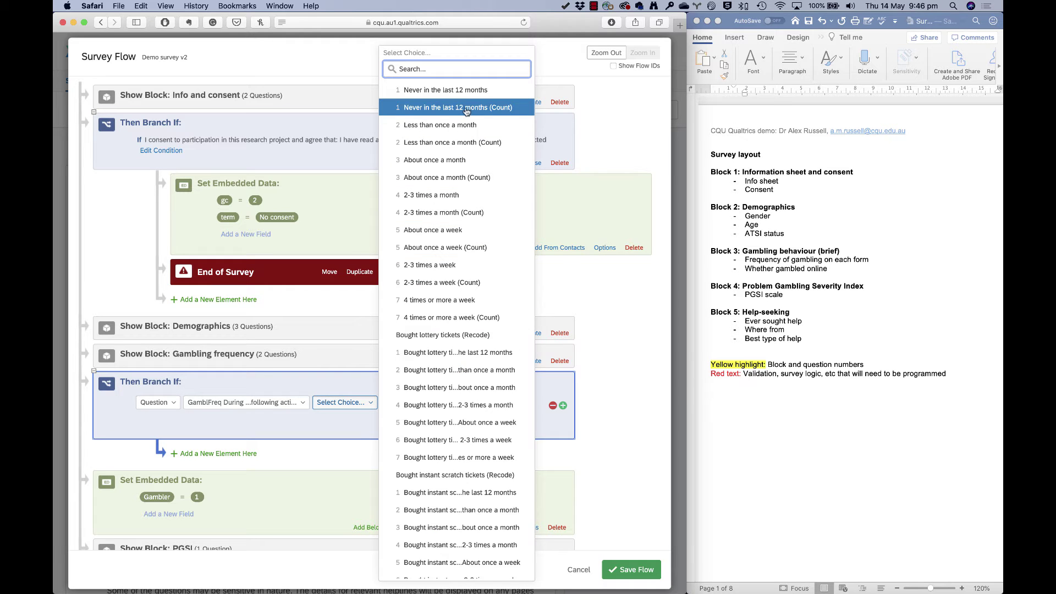
{"action": "left_click", "coordinate": [467, 108]}
{"action": "left_click", "coordinate": [475, 404]}
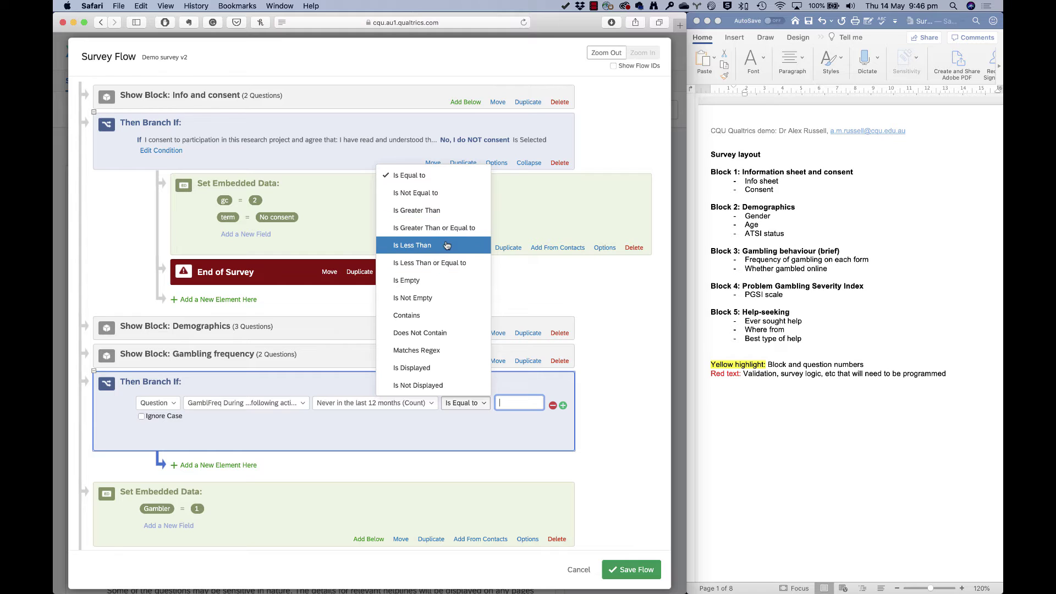
{"action": "left_click", "coordinate": [448, 246]}
{"action": "type", "text": "8"}
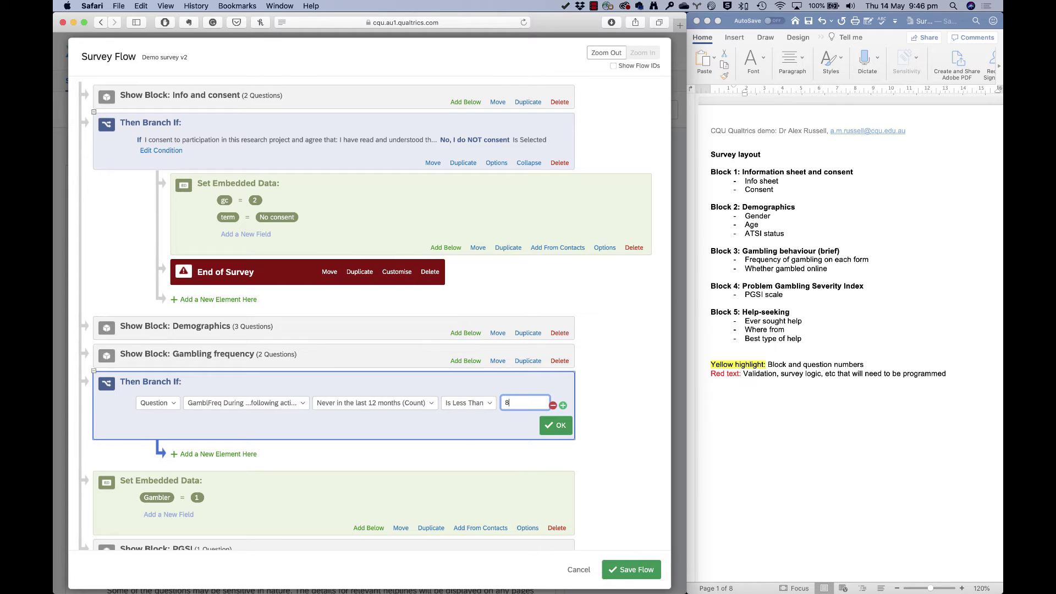
{"action": "left_click", "coordinate": [555, 428]}
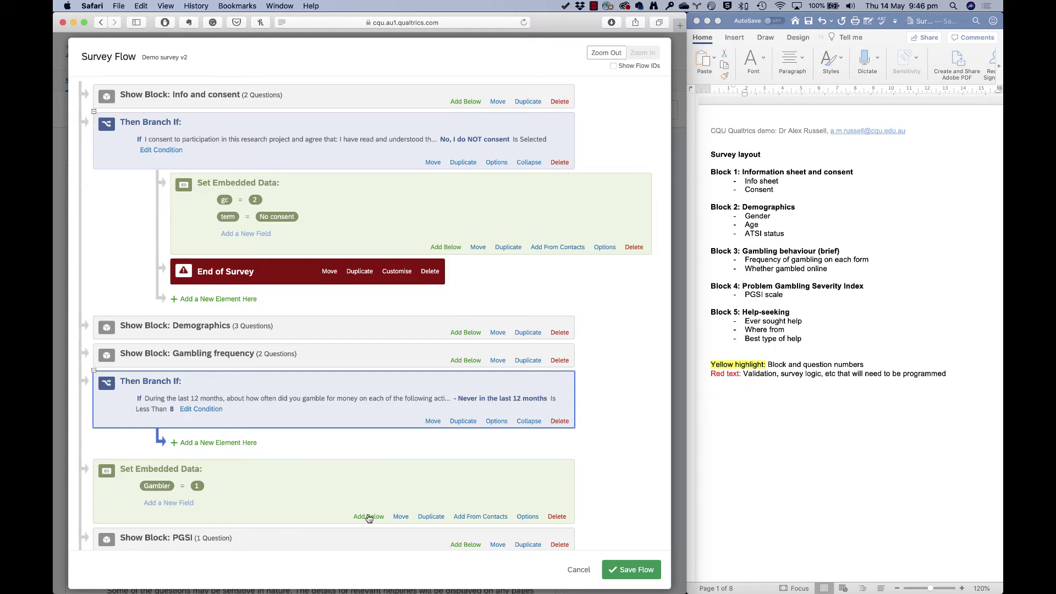
{"action": "left_click_drag", "start_coordinate": [396, 516], "coordinate": [248, 449]}
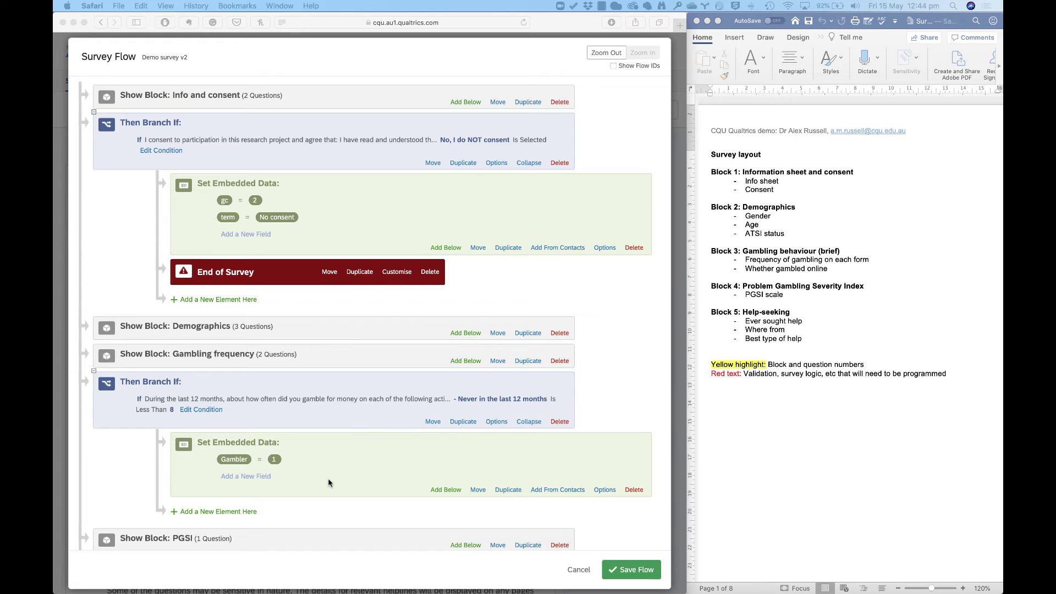
- Add a branch below PGSI conditioned on embedded data Gambler equal to 1, and nest the PGSI block inside
{"action": "scroll", "coordinate": [374, 511], "scroll_direction": "down", "scroll_amount": 3}
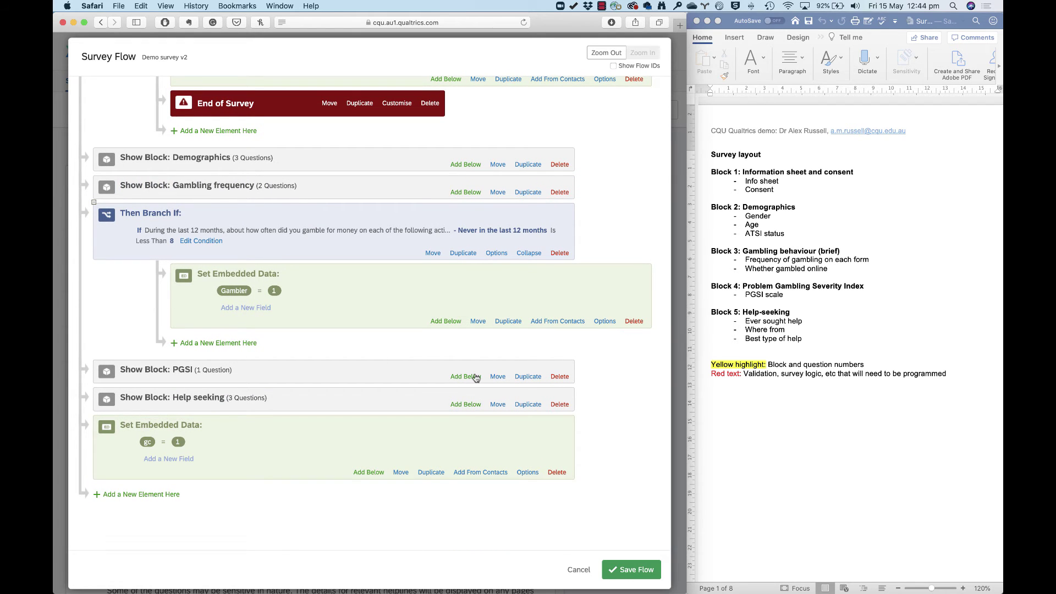
{"action": "left_click", "coordinate": [466, 376]}
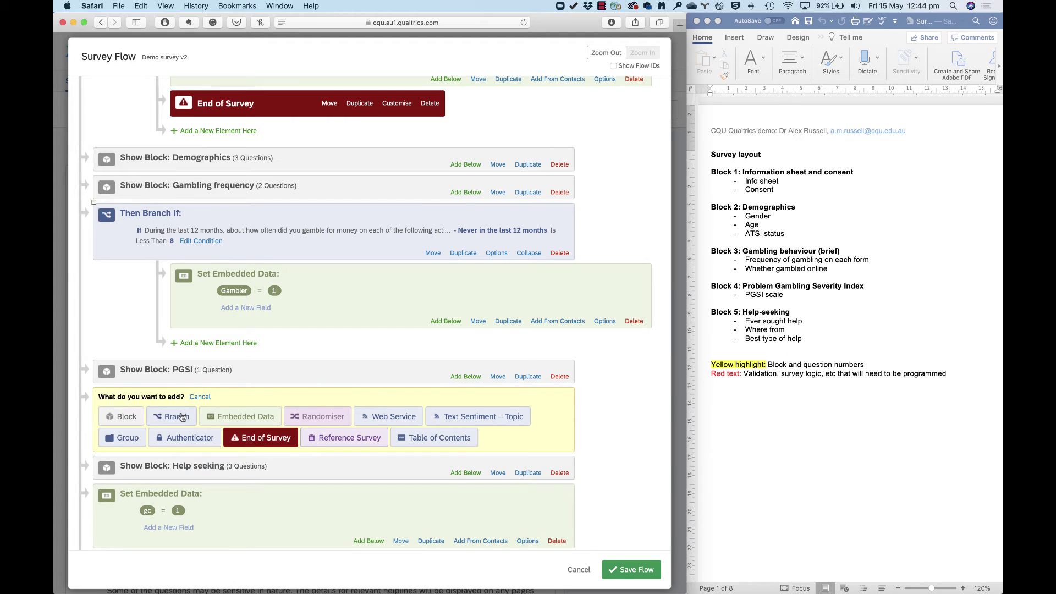
{"action": "left_click", "coordinate": [182, 415]}
{"action": "left_click", "coordinate": [287, 401]}
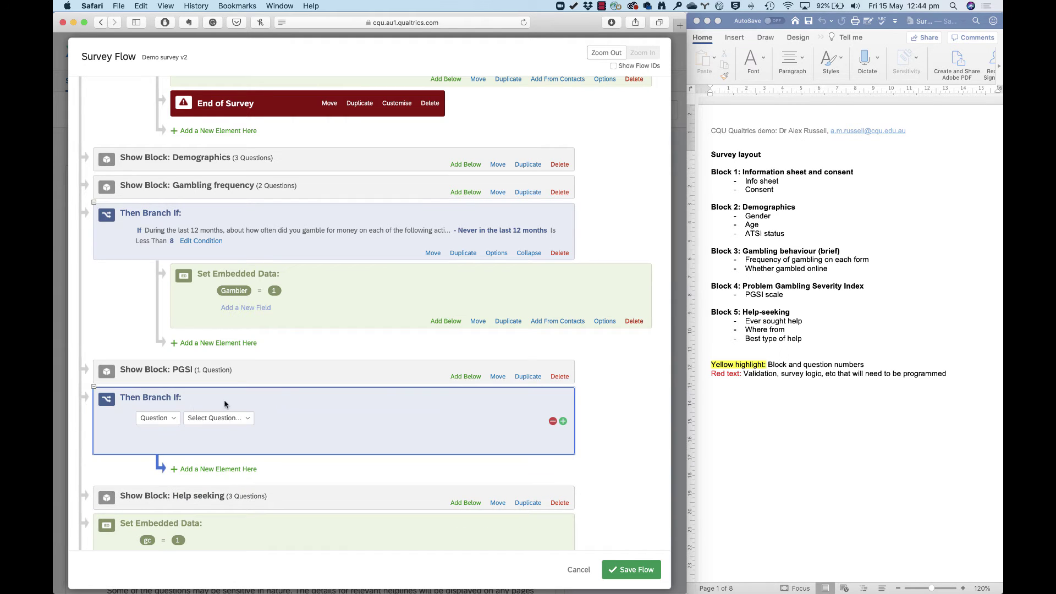
{"action": "left_click", "coordinate": [172, 419]}
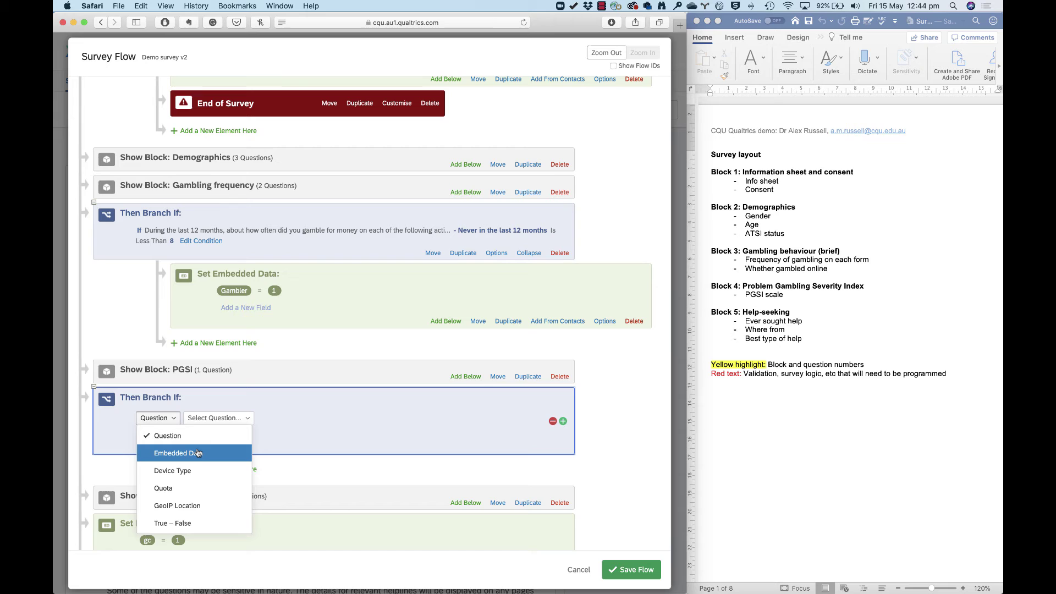
{"action": "left_click", "coordinate": [199, 452]}
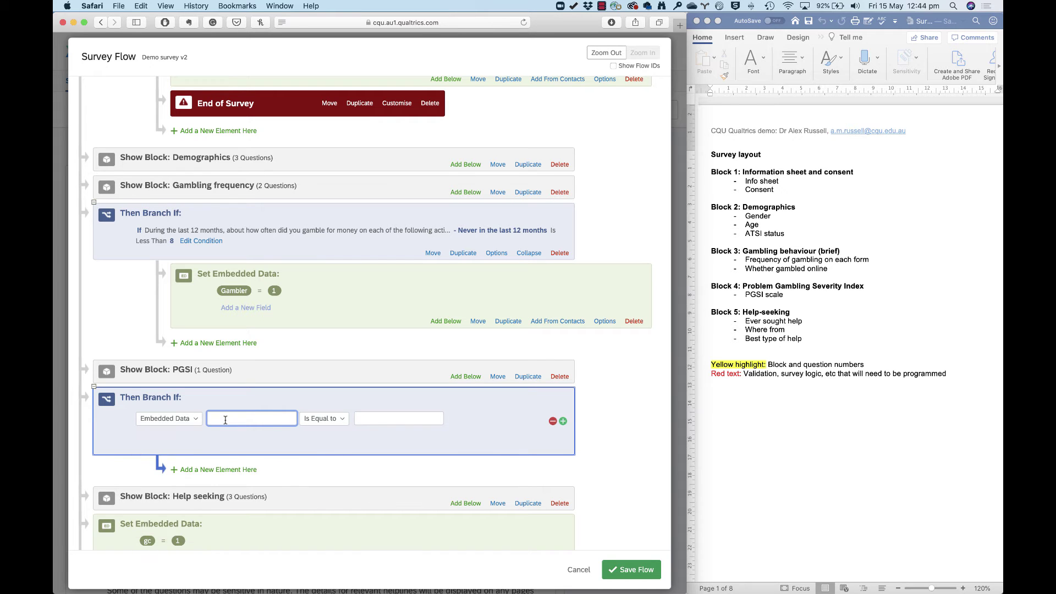
{"action": "type", "text": "Gambler"}
{"action": "left_click", "coordinate": [368, 417]}
{"action": "type", "text": "1"}
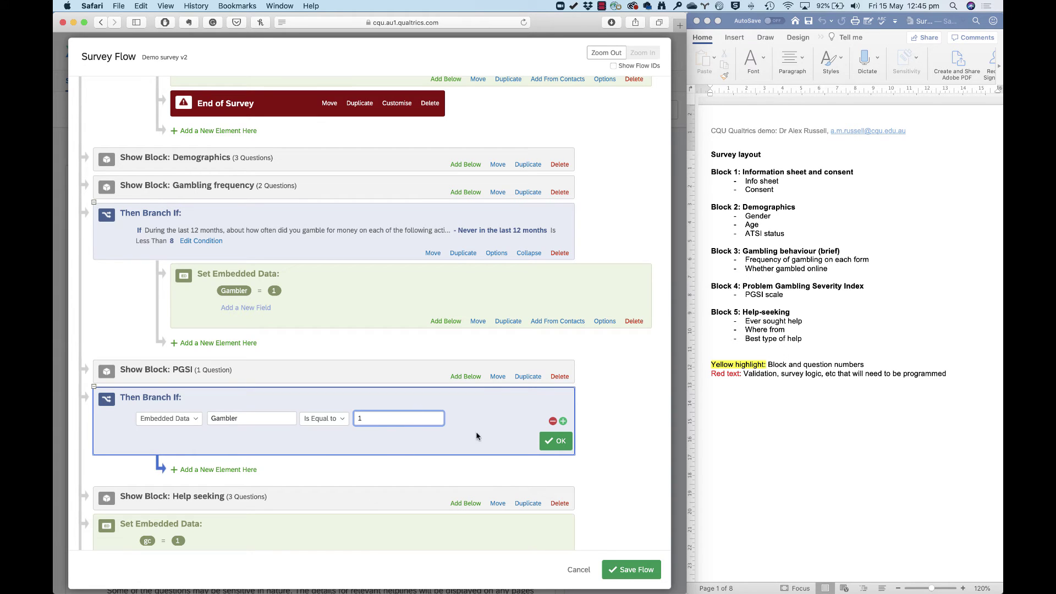
{"action": "left_click", "coordinate": [554, 442]}
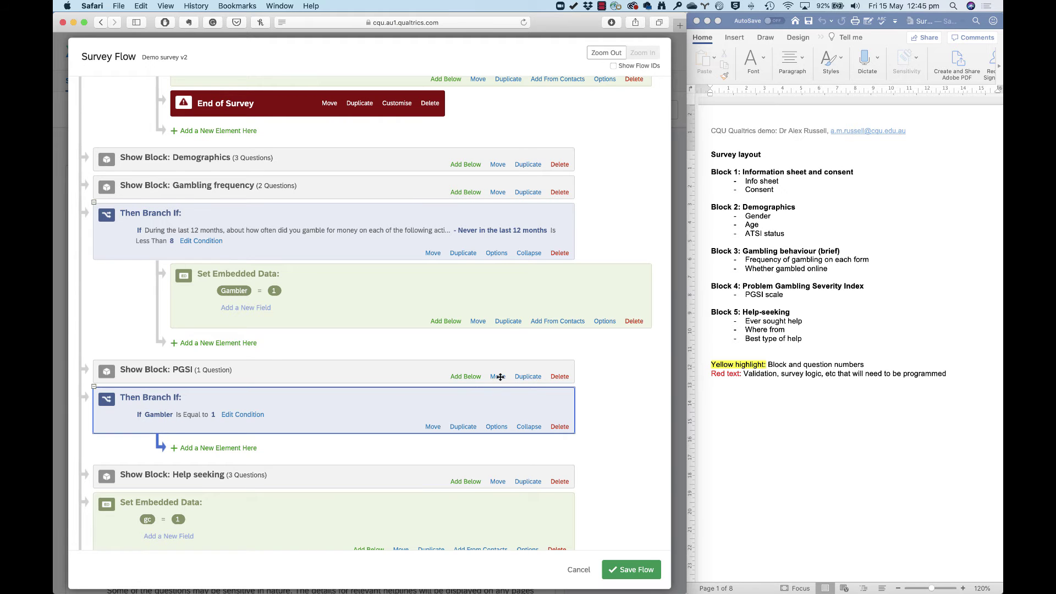
{"action": "left_click_drag", "start_coordinate": [499, 376], "coordinate": [279, 446]}
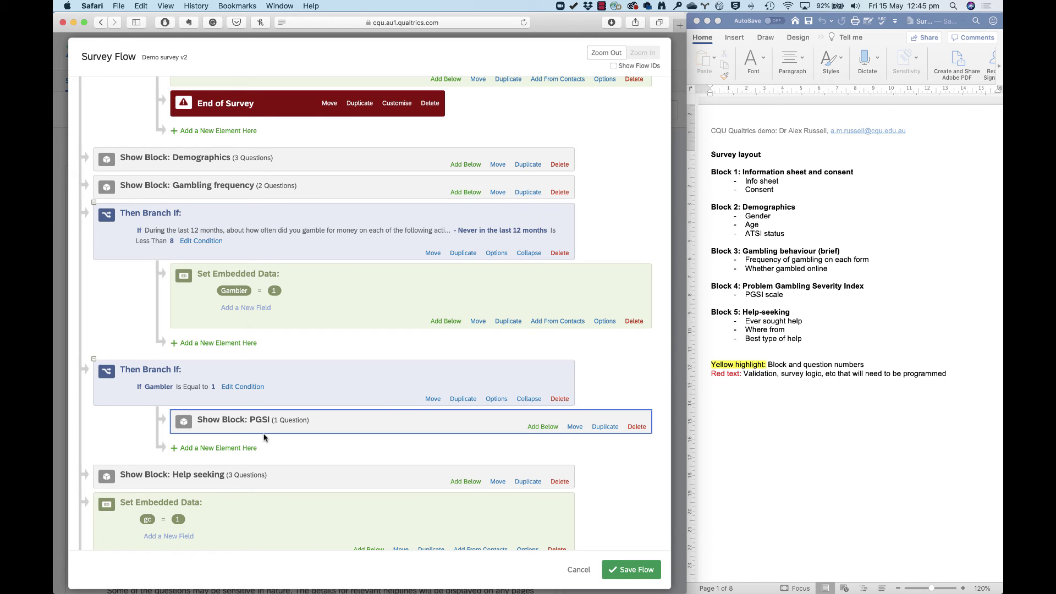
- Add a new branch after Help seeking, leaving its condition undefined
{"action": "left_click", "coordinate": [467, 481]}
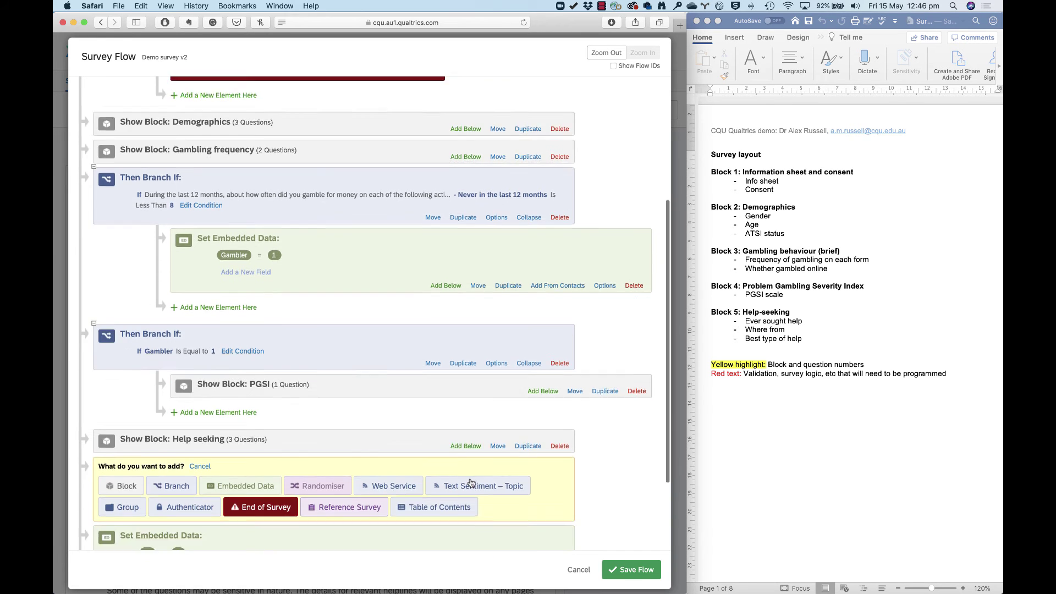
{"action": "left_click", "coordinate": [175, 375]}
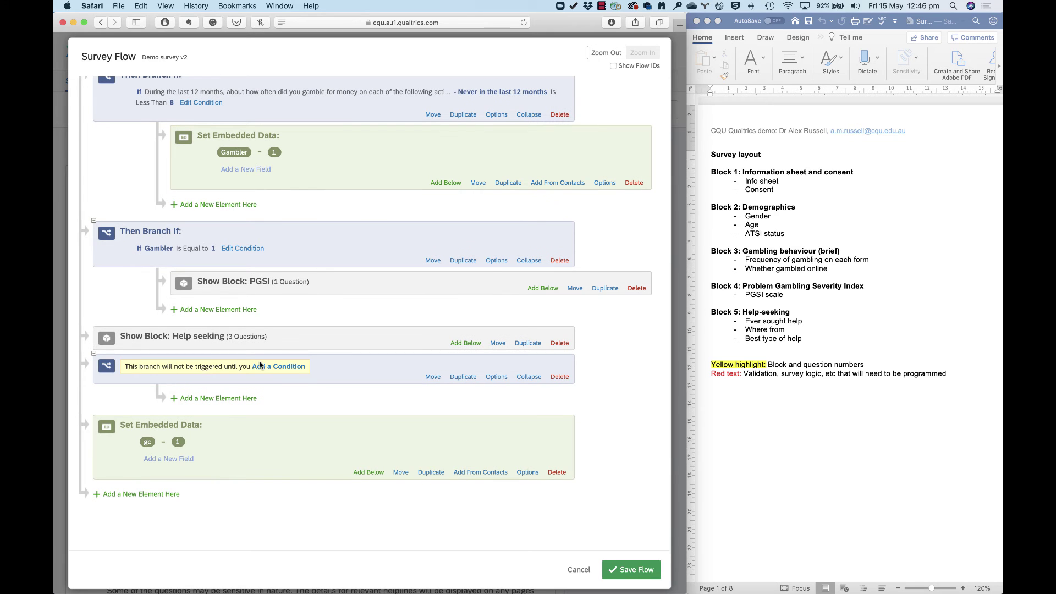
{"action": "left_click", "coordinate": [274, 367]}
{"action": "left_click", "coordinate": [174, 385]}
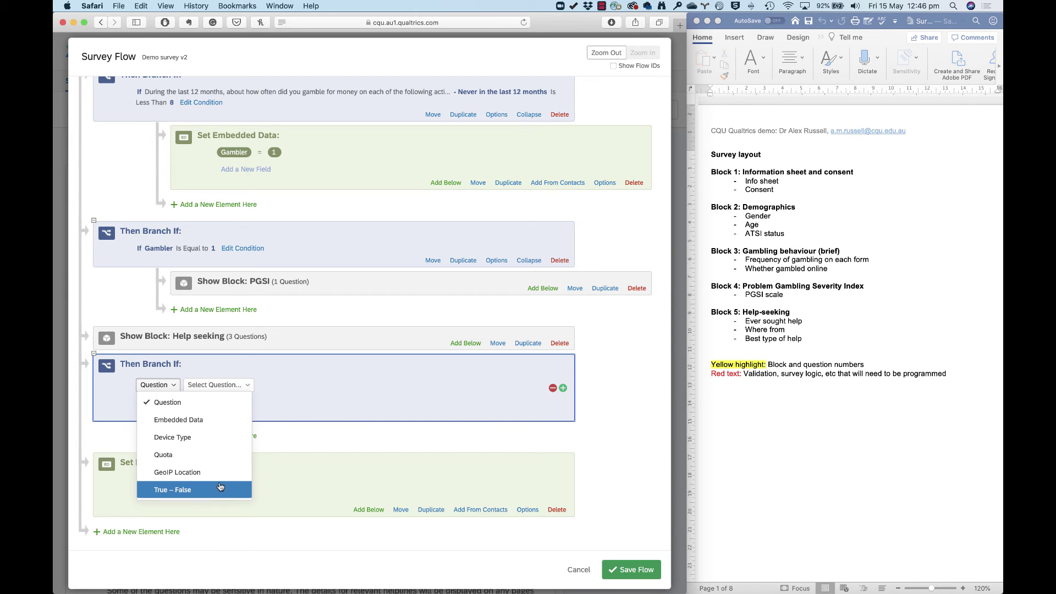
{"action": "left_click", "coordinate": [316, 356]}
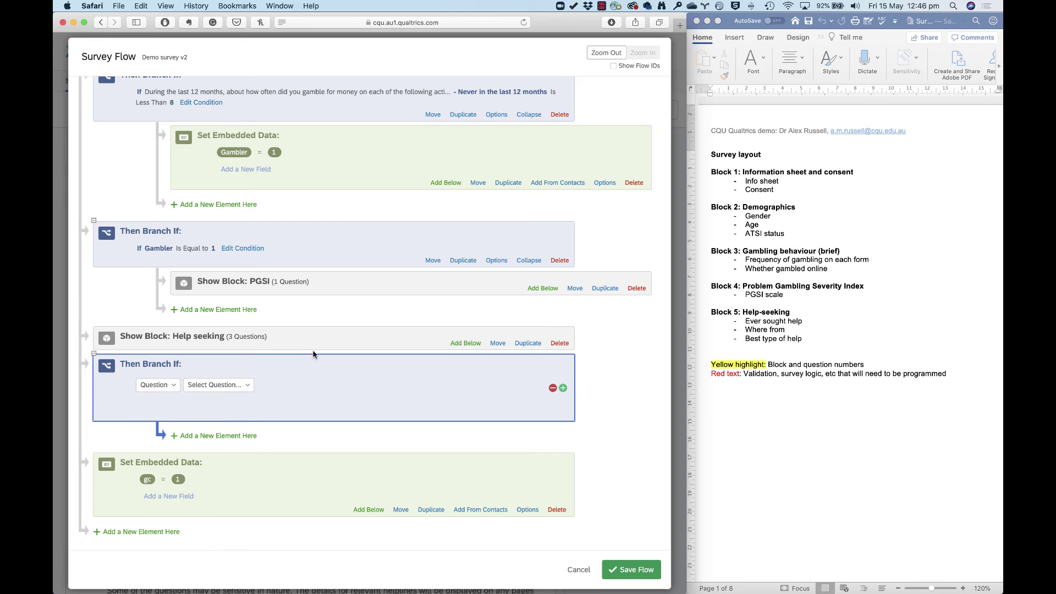
- Add embedded data PGSI_score whose value is the piped Scoring > Score
{"action": "left_click", "coordinate": [465, 343]}
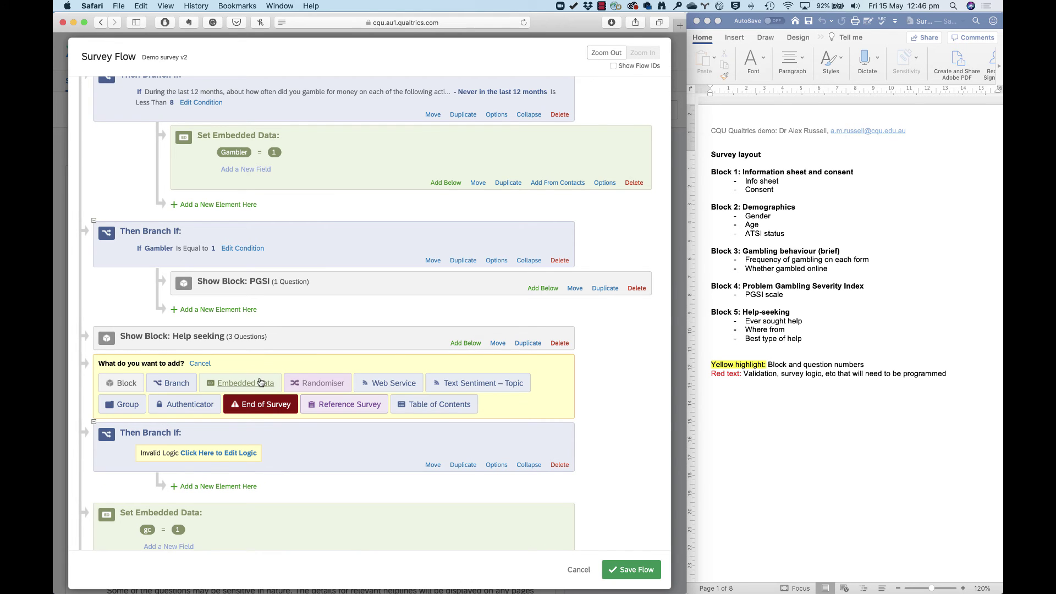
{"action": "left_click", "coordinate": [261, 383]}
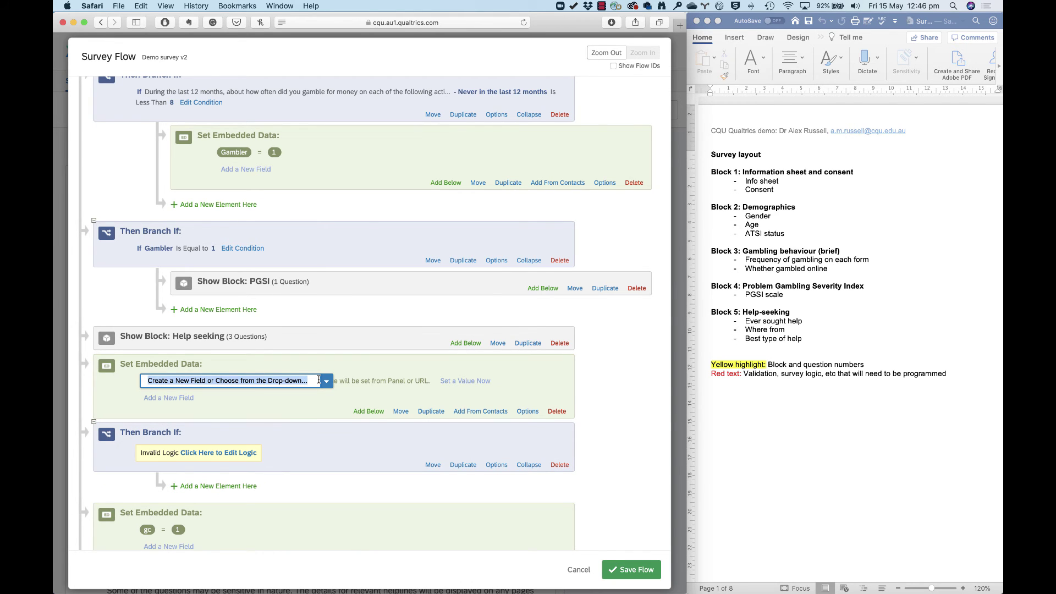
{"action": "type", "text": "PGSI_score"}
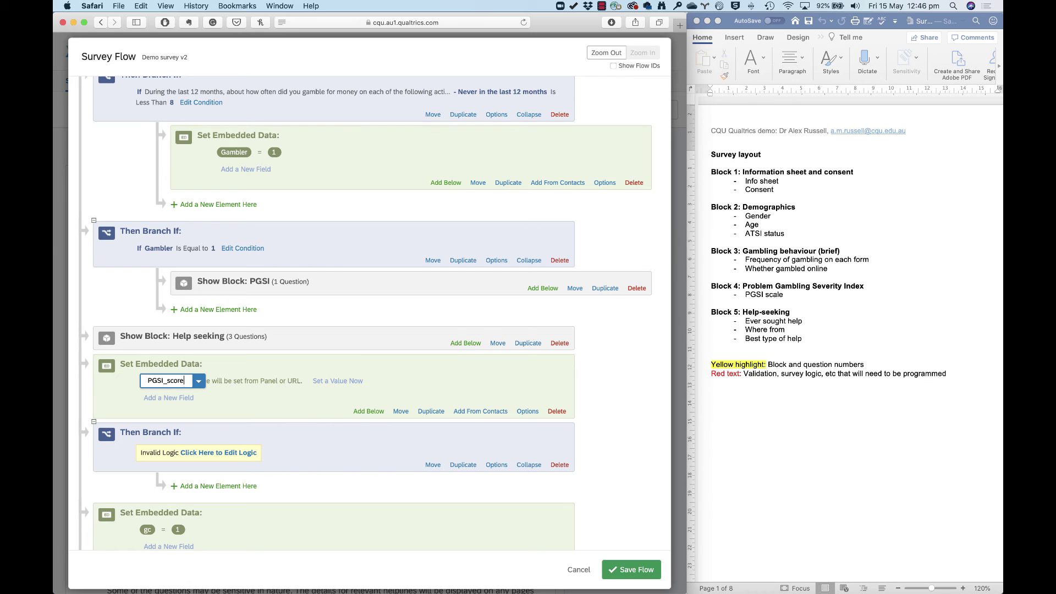
{"action": "key", "text": "Return"}
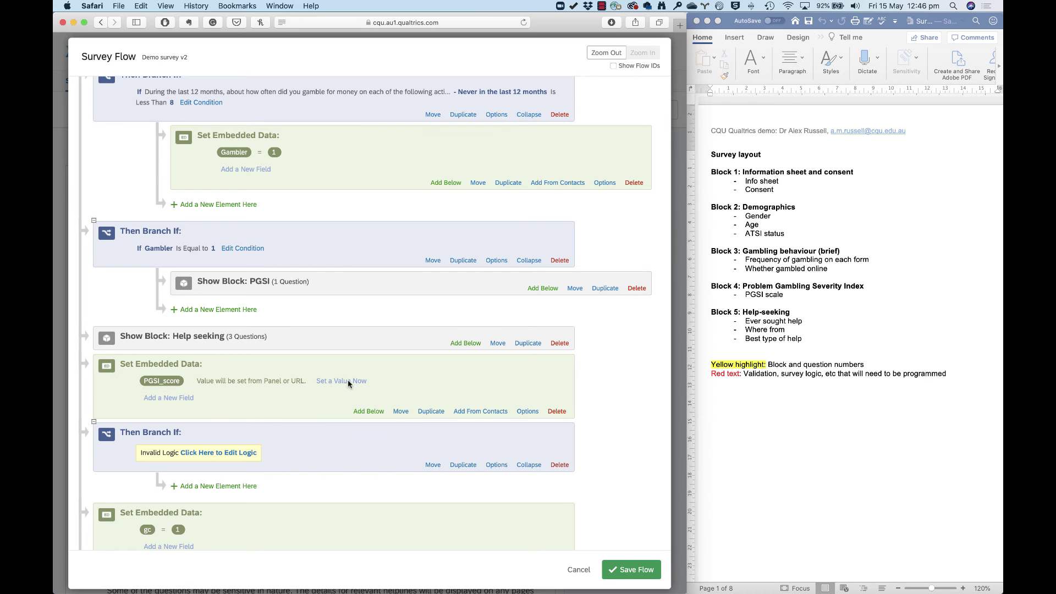
{"action": "left_click", "coordinate": [341, 384]}
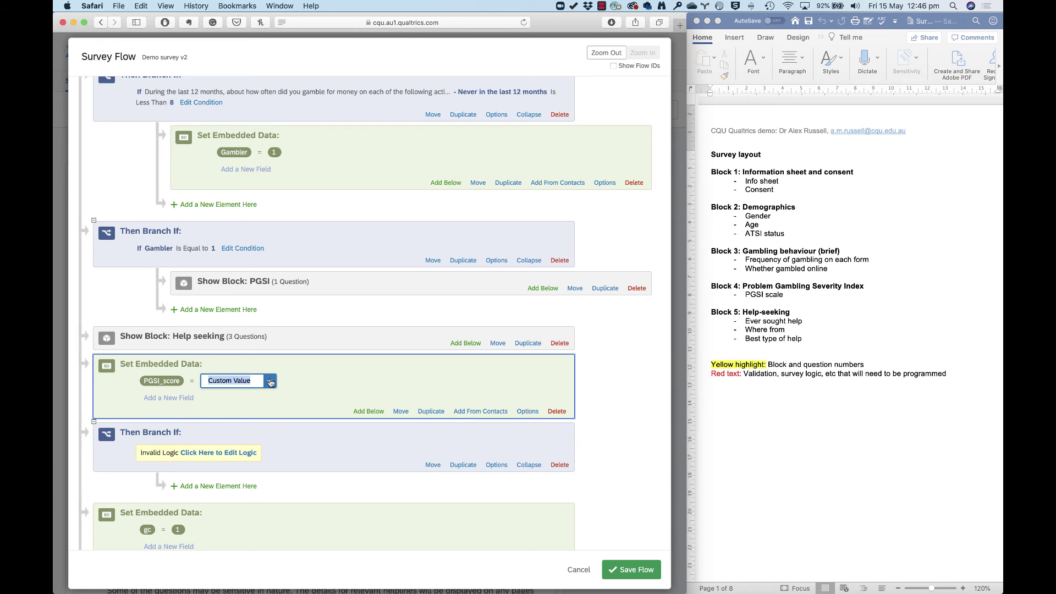
{"action": "left_click", "coordinate": [270, 382]}
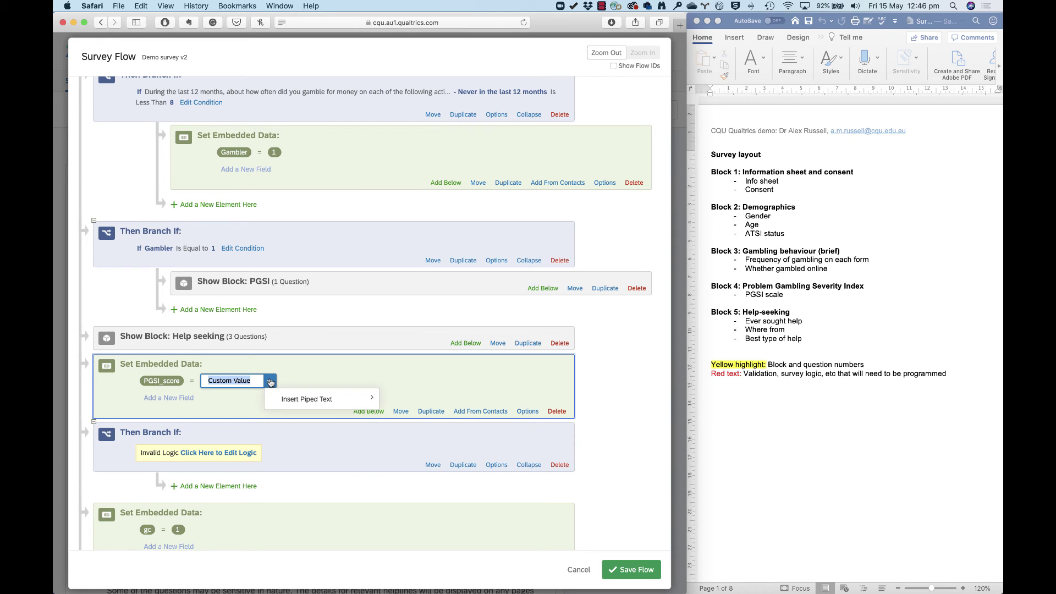
{"action": "mouse_move", "coordinate": [317, 406]}
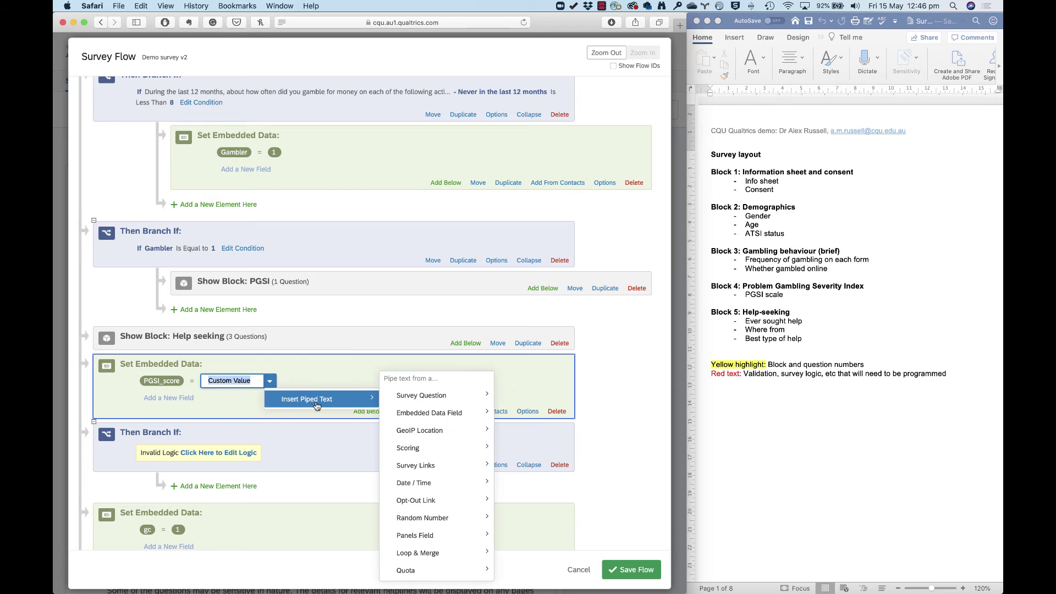
{"action": "mouse_move", "coordinate": [425, 446]}
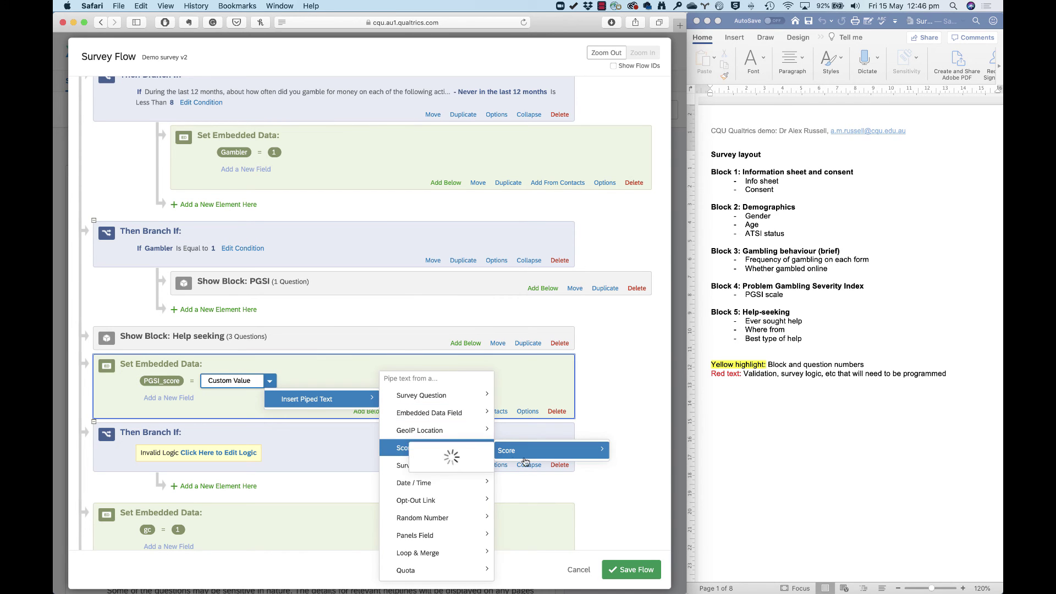
{"action": "mouse_move", "coordinate": [530, 452]}
{"action": "left_click", "coordinate": [468, 458]}
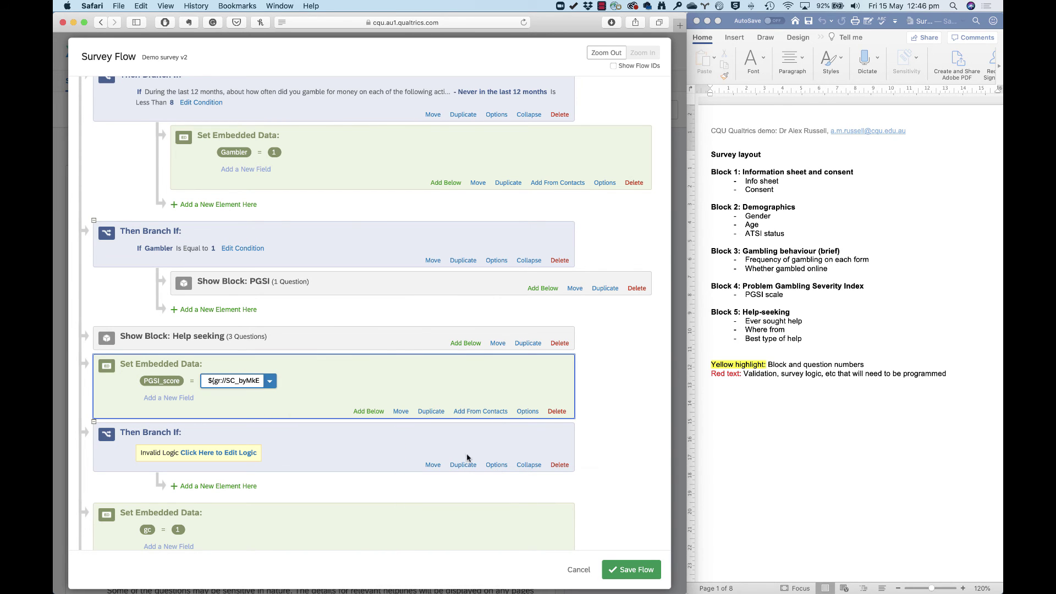
{"action": "left_click", "coordinate": [299, 395]}
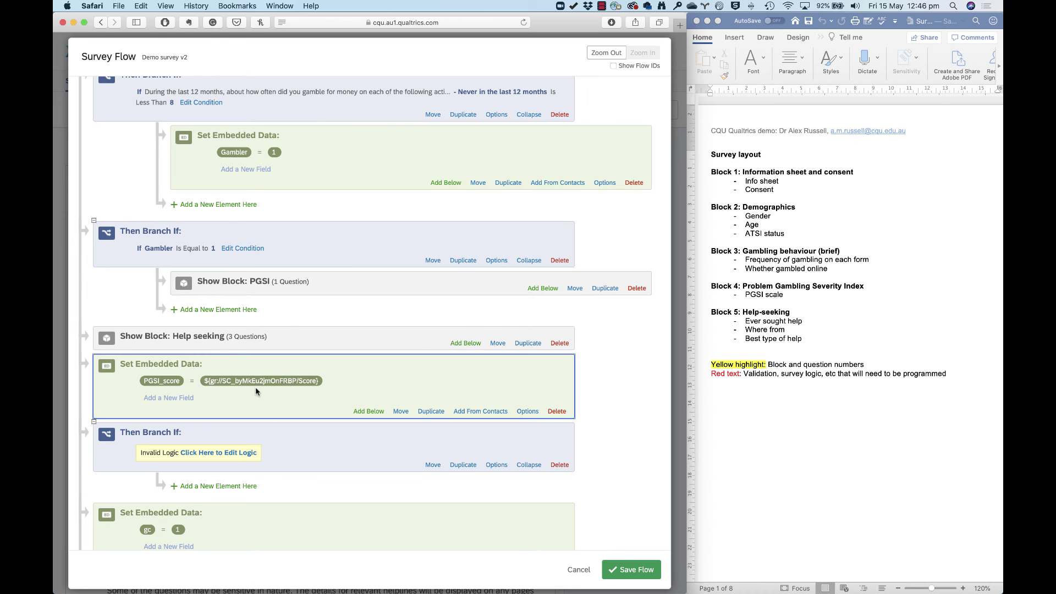
{"action": "scroll", "coordinate": [208, 386], "scroll_direction": "up", "scroll_amount": 5}
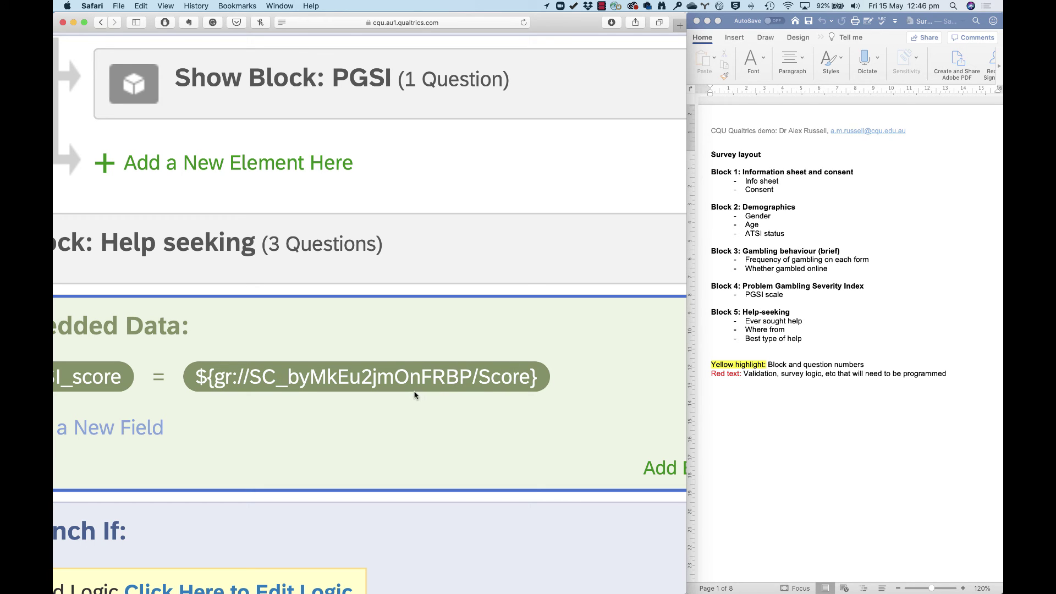
{"action": "scroll", "coordinate": [415, 395], "scroll_direction": "down", "scroll_amount": 5}
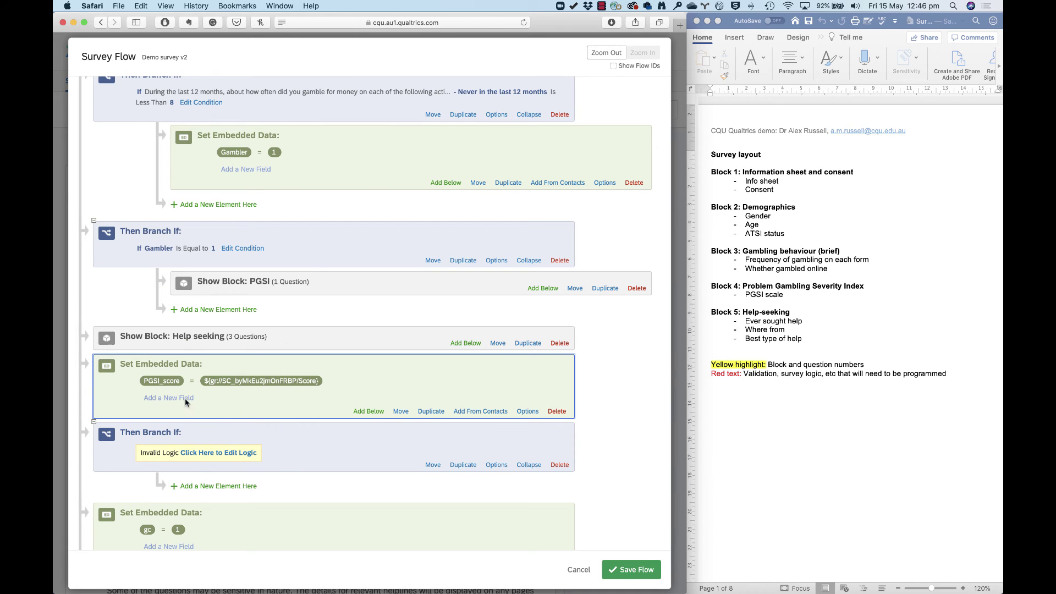
- Give the empty branch the condition PGSI_score greater than or equal to 3 and nest Help seeking inside it
{"action": "left_click", "coordinate": [213, 455]}
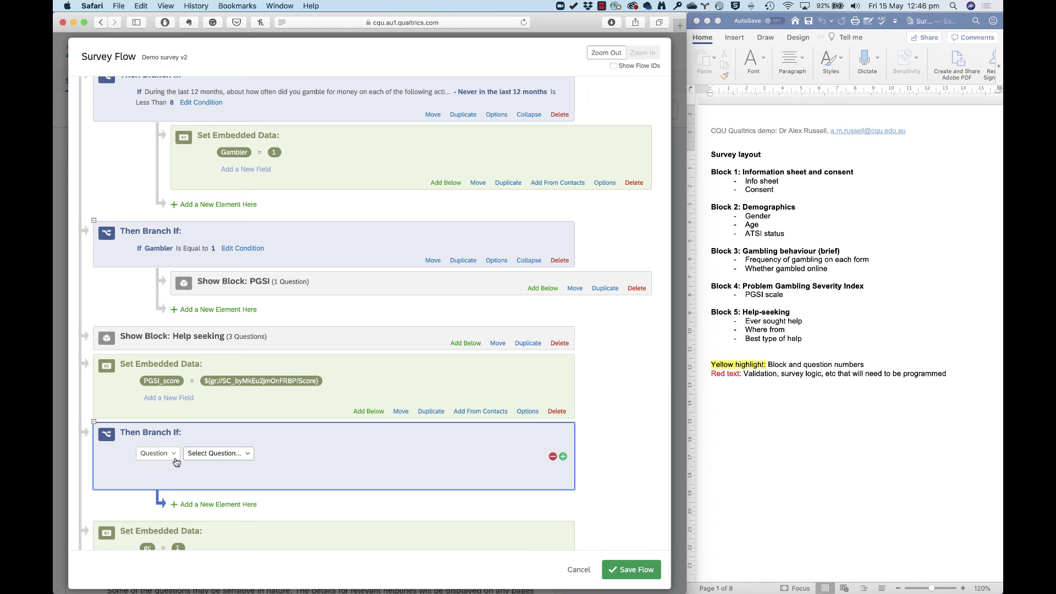
{"action": "left_click", "coordinate": [166, 456]}
{"action": "left_click", "coordinate": [184, 484]}
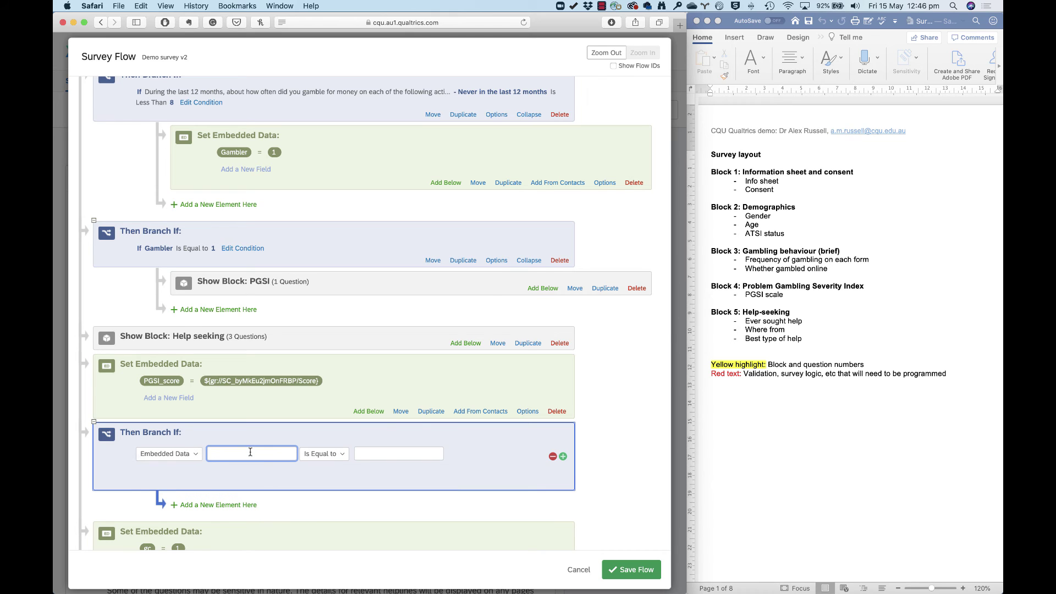
{"action": "type", "text": "PGSI_score"}
{"action": "left_click", "coordinate": [324, 454]}
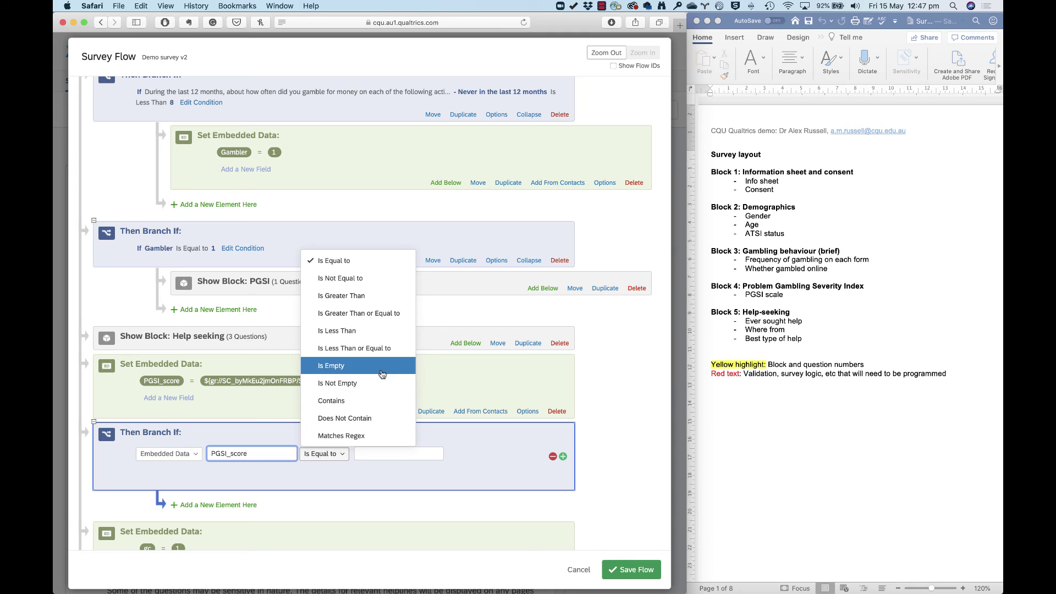
{"action": "left_click", "coordinate": [384, 313]}
{"action": "left_click", "coordinate": [423, 451]}
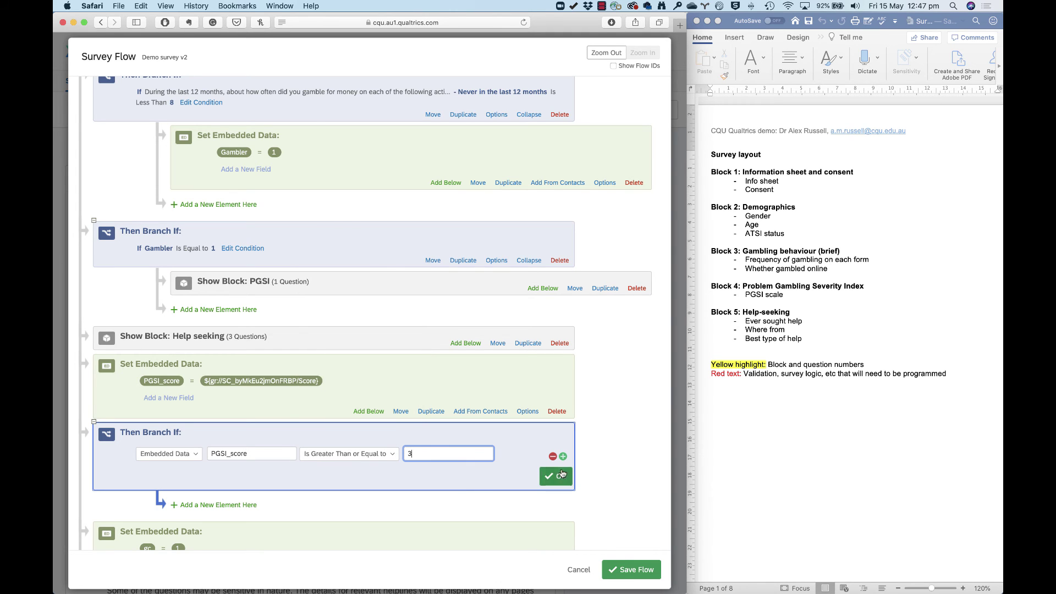
{"action": "left_click", "coordinate": [562, 476]}
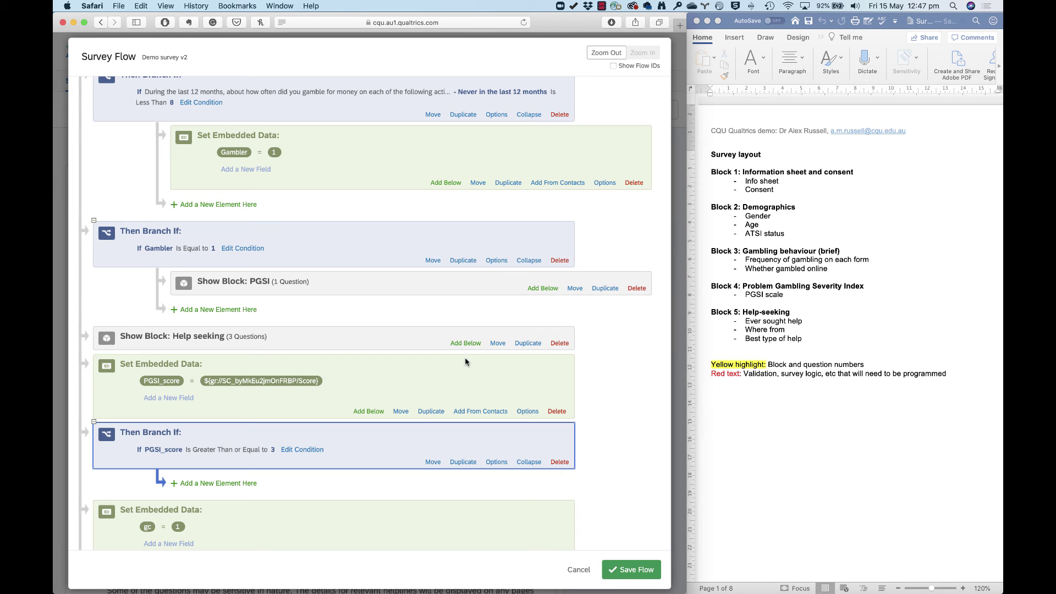
{"action": "left_click_drag", "start_coordinate": [498, 343], "coordinate": [249, 478]}
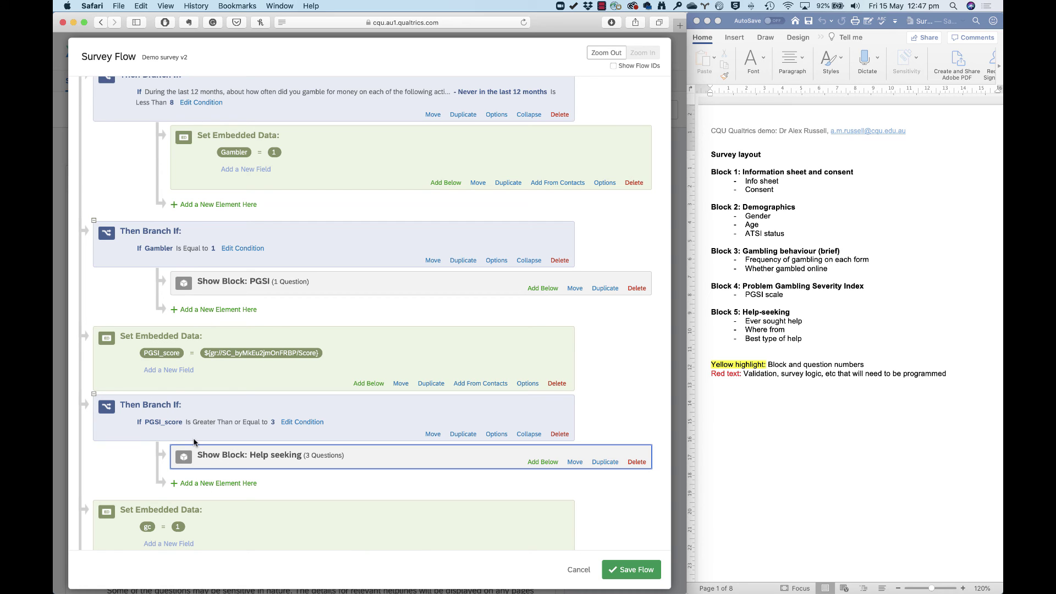
{"action": "scroll", "coordinate": [365, 185], "scroll_direction": "up", "scroll_amount": 5}
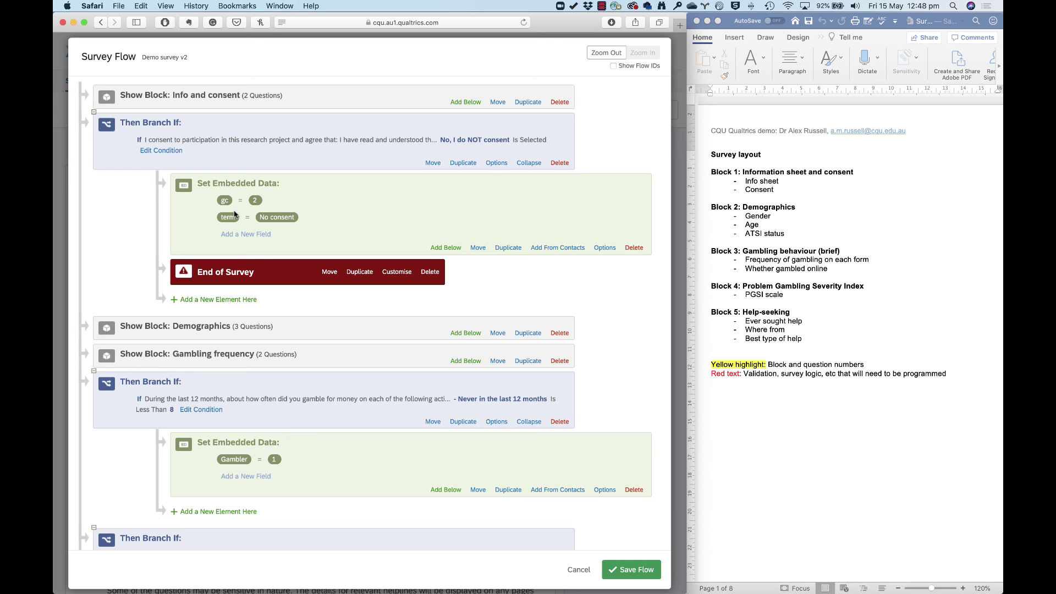
{"action": "scroll", "coordinate": [336, 369], "scroll_direction": "down", "scroll_amount": 4}
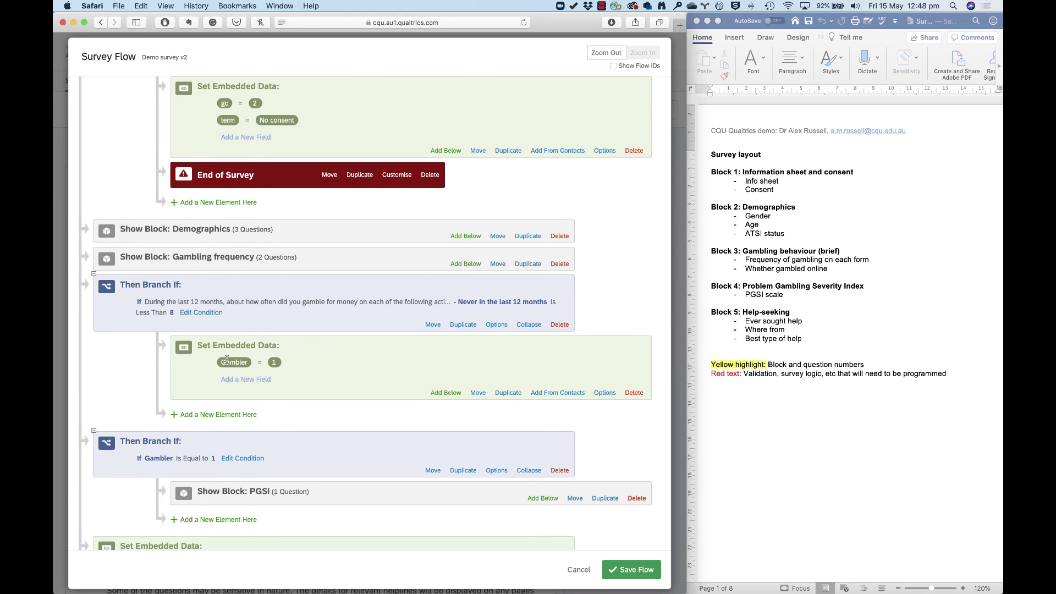
{"action": "scroll", "coordinate": [289, 362], "scroll_direction": "down", "scroll_amount": 6}
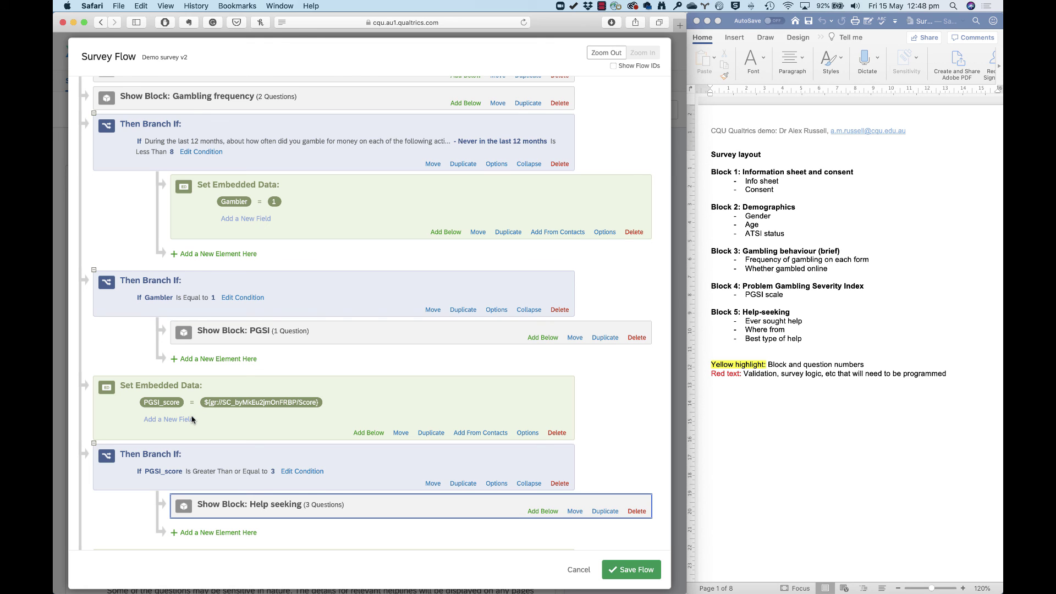
{"action": "scroll", "coordinate": [192, 419], "scroll_direction": "down", "scroll_amount": 1}
{"action": "scroll", "coordinate": [192, 419], "scroll_direction": "down", "scroll_amount": 2}
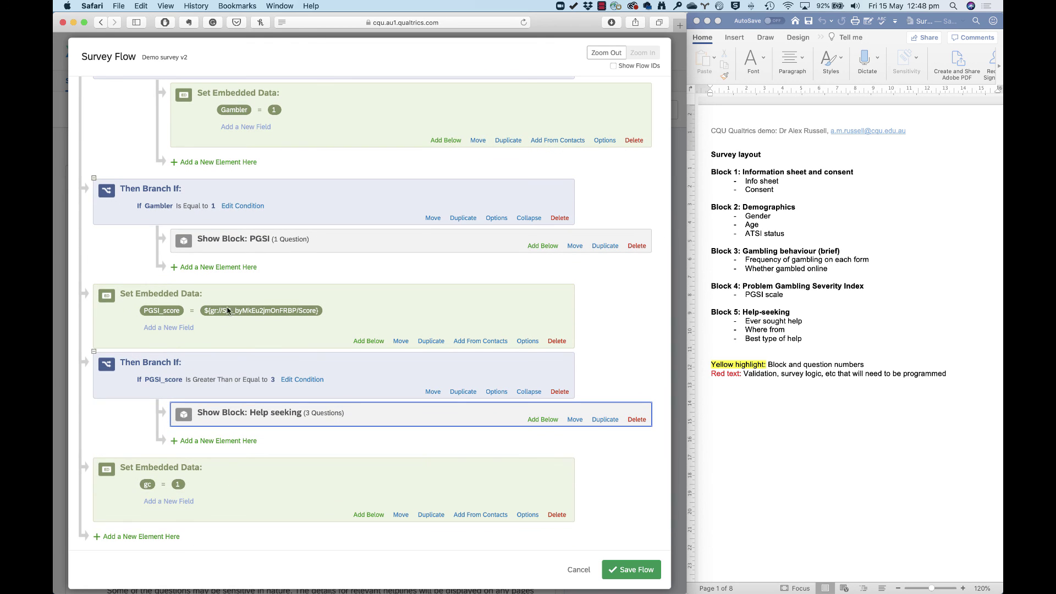